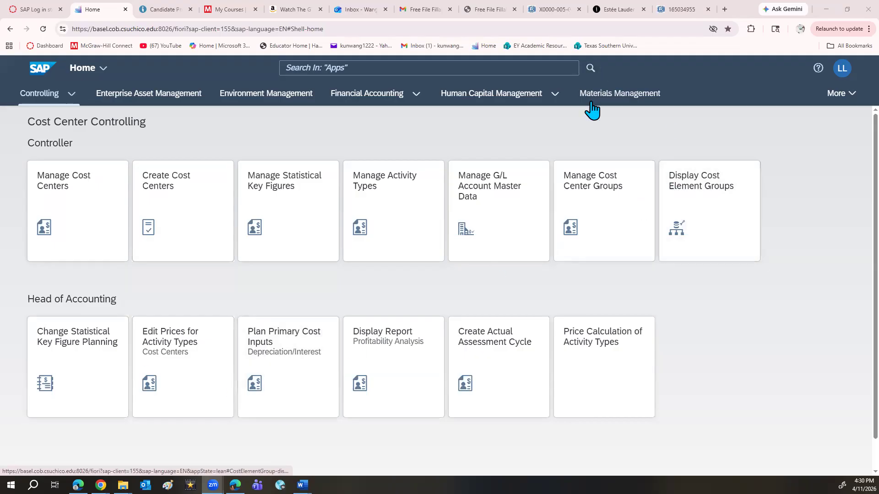
Step: Open the Materials Management page and review its app groups from Contract Manager through AP Accountant
left_click(607, 98)
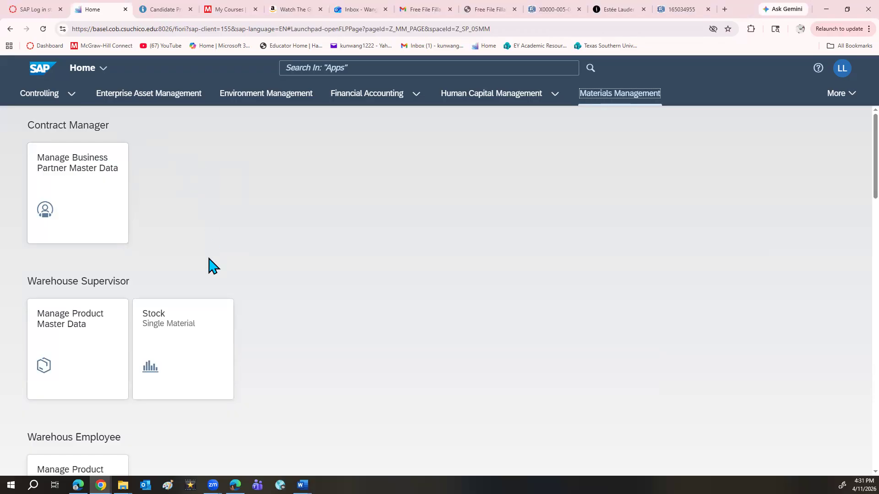
scroll(304, 330, "down", 5)
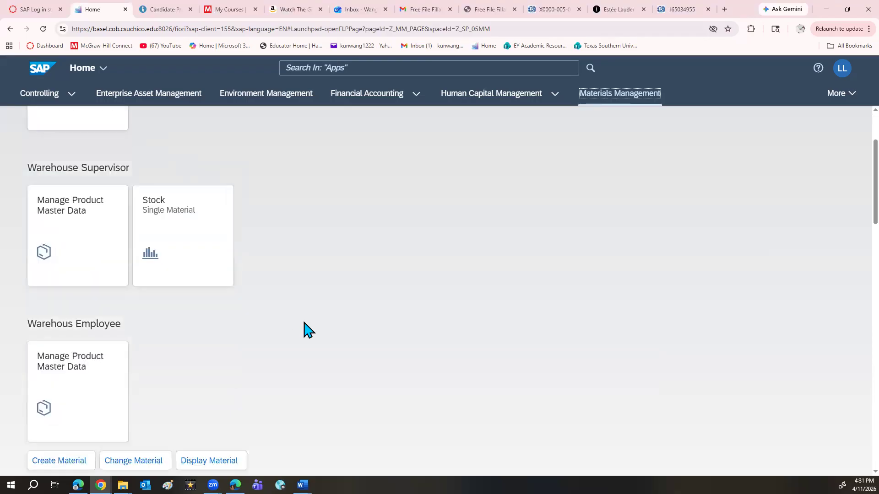
scroll(210, 270, "up", 5)
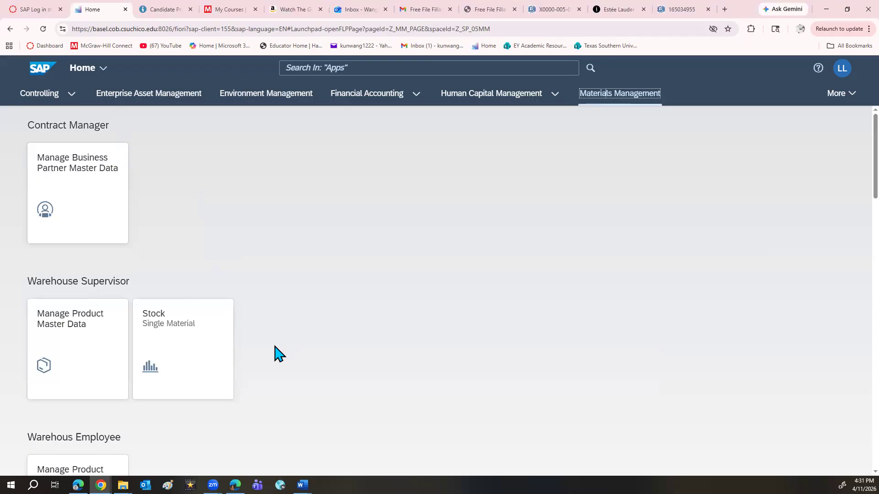
scroll(279, 354, "down", 3)
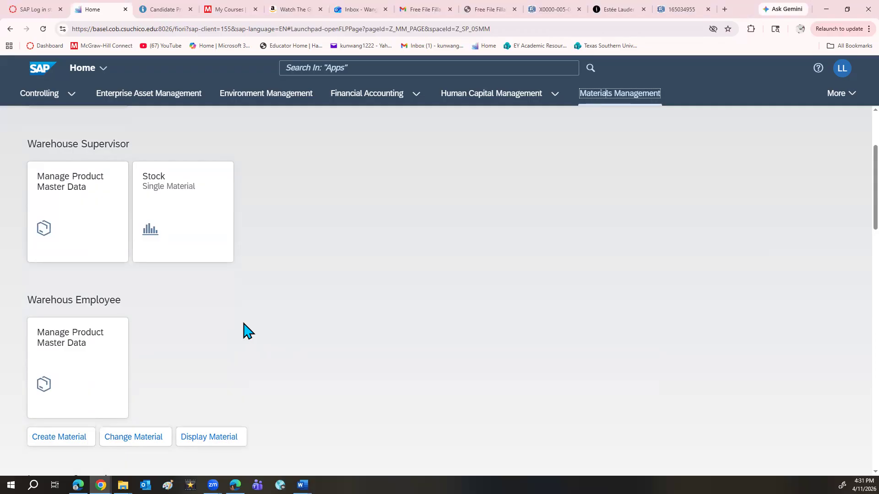
scroll(245, 326, "down", 6)
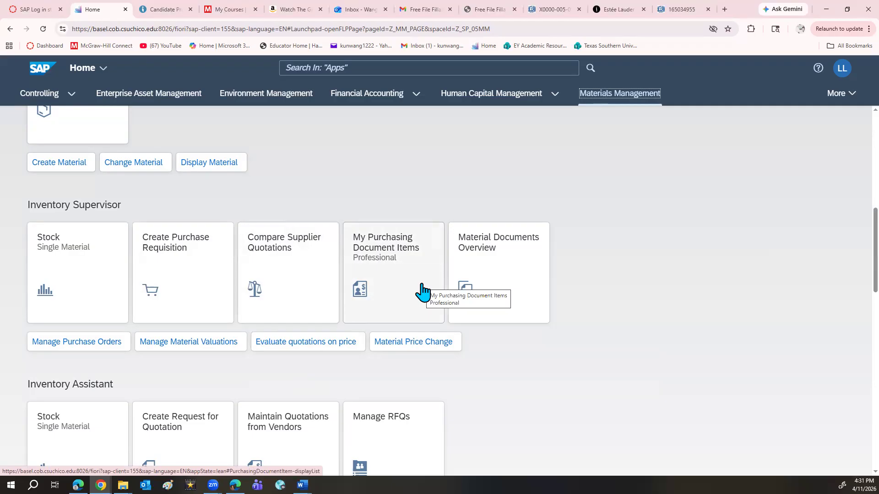
scroll(412, 341, "down", 3)
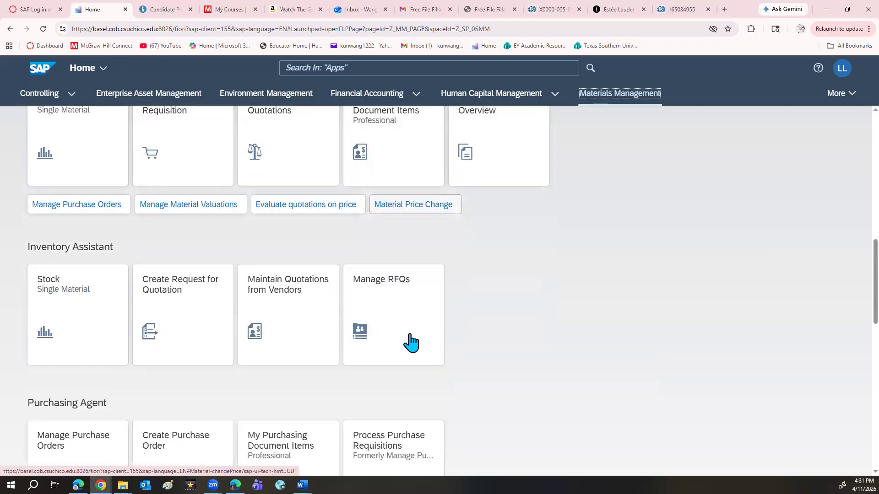
scroll(419, 350, "down", 3)
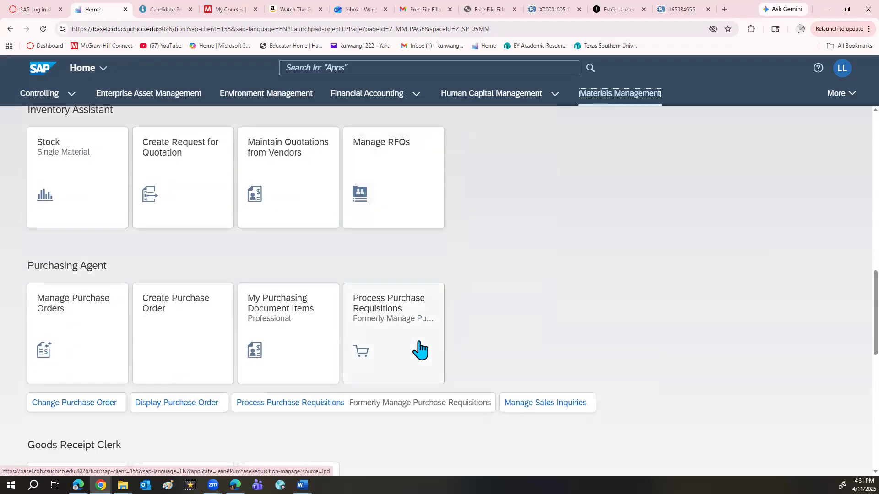
scroll(332, 357, "down", 3)
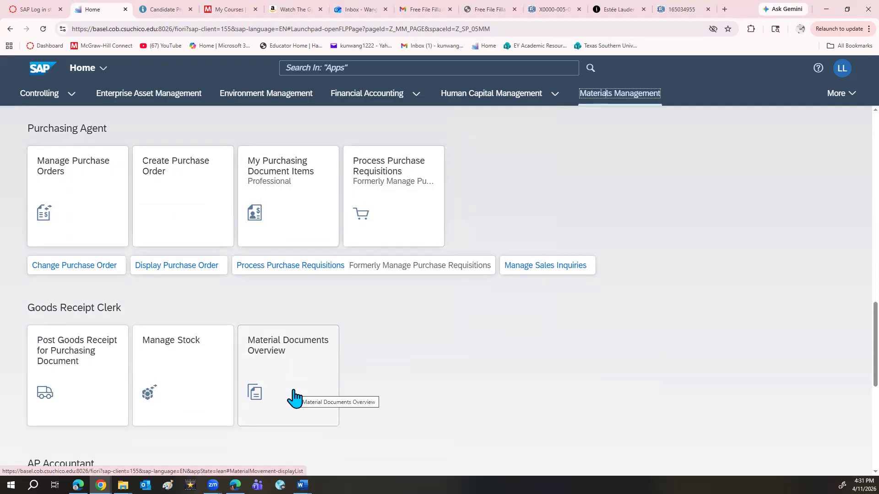
scroll(291, 398, "down", 3)
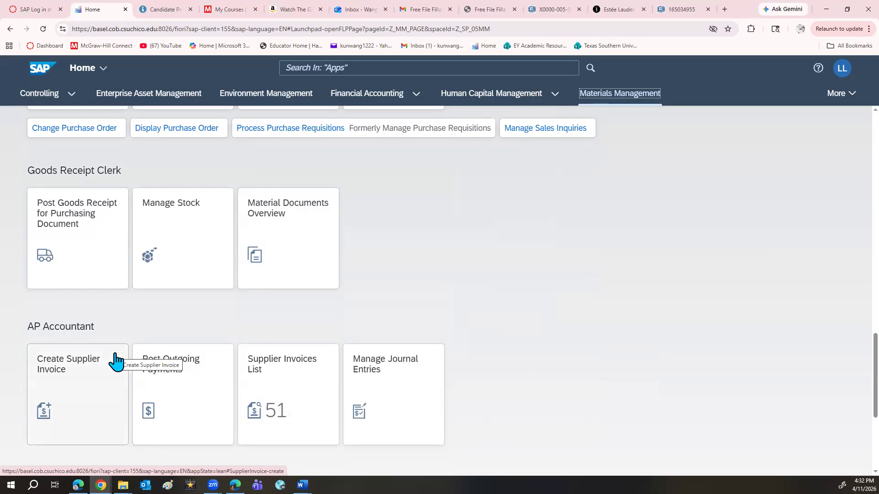
scroll(115, 360, "down", 3)
scroll(115, 357, "up", 12)
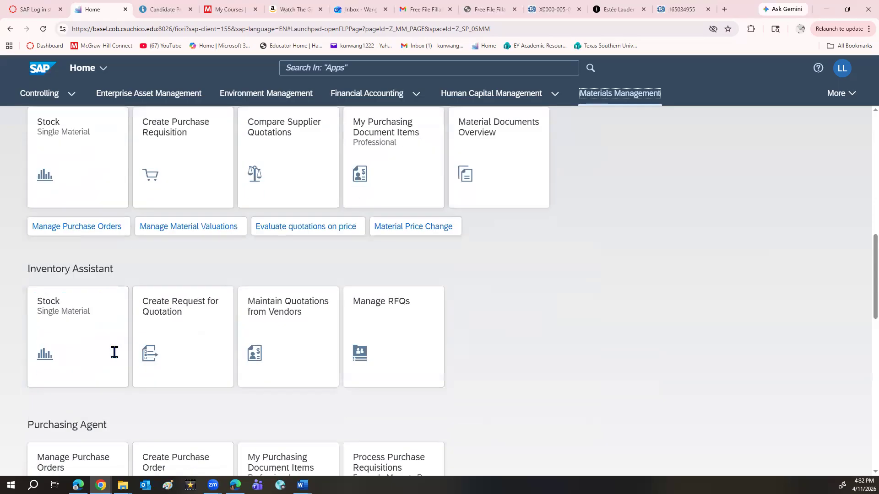
scroll(114, 353, "up", 10)
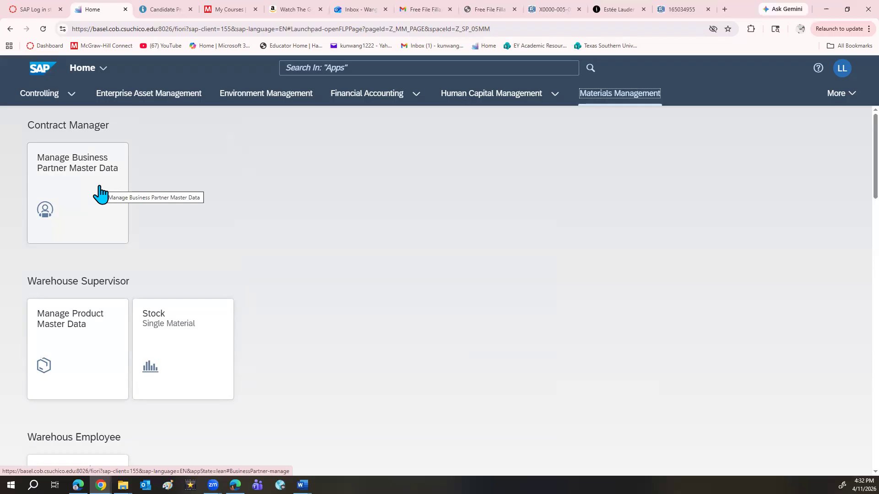
Step: Open Manage Business Partner Master Data and start creating a new business partner of type Organization
left_click(100, 195)
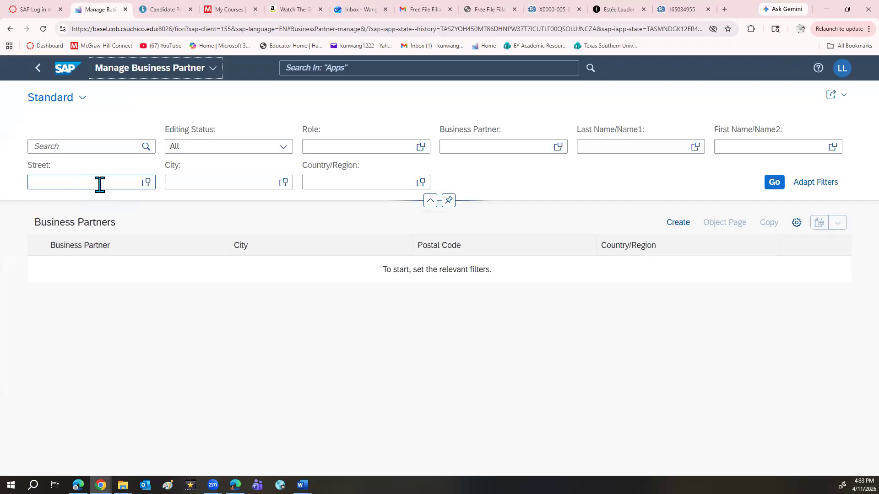
left_click(683, 229)
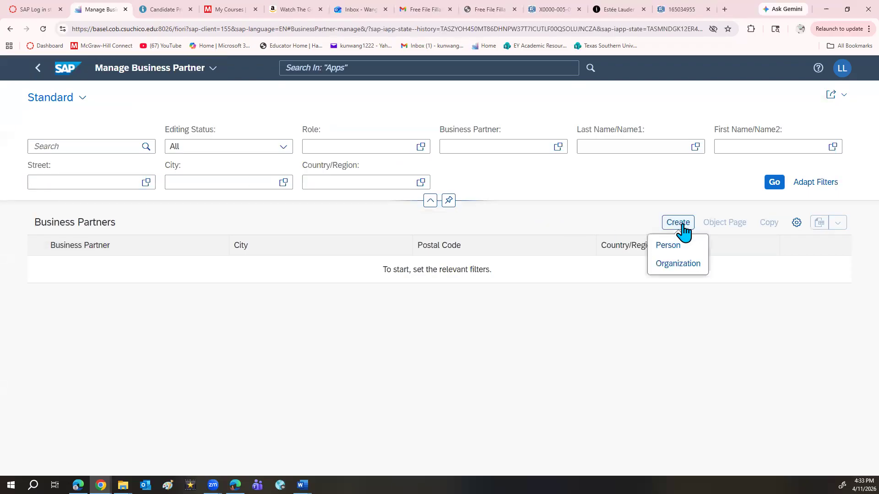
left_click(678, 264)
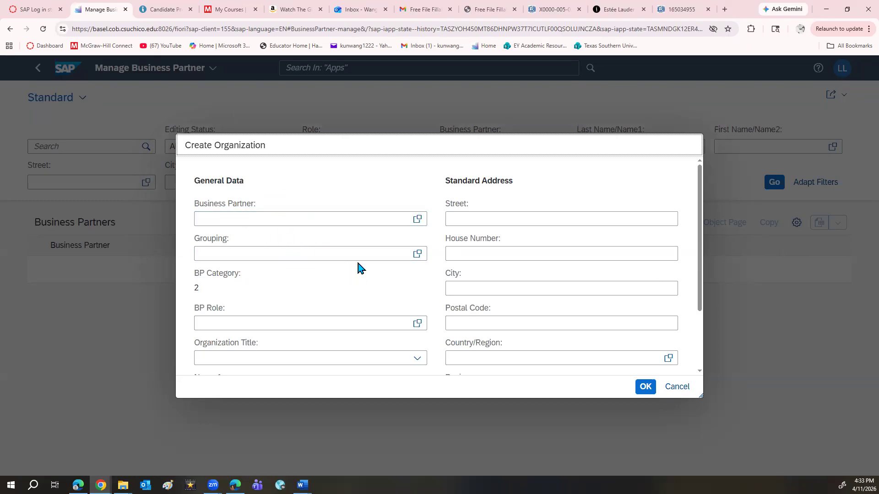
Step: Assign the BP role FLVN00 (FI Vendor) to the new organization from the role value list
left_click(284, 324)
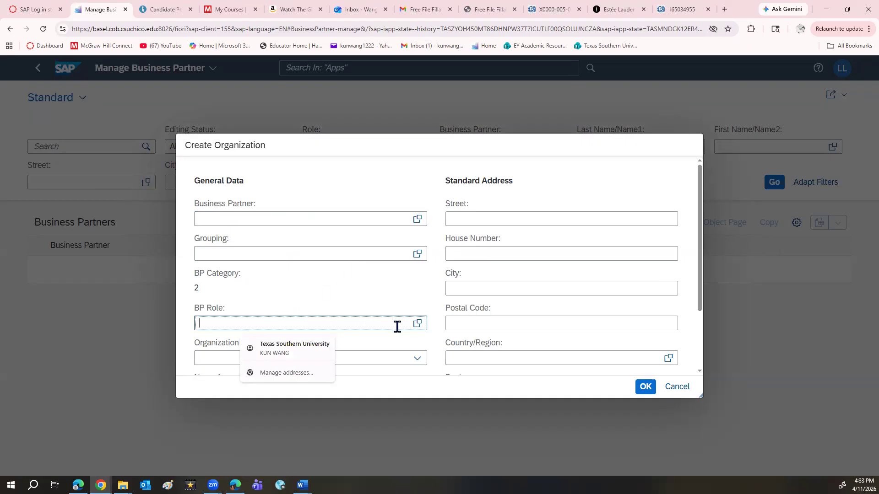
left_click(417, 324)
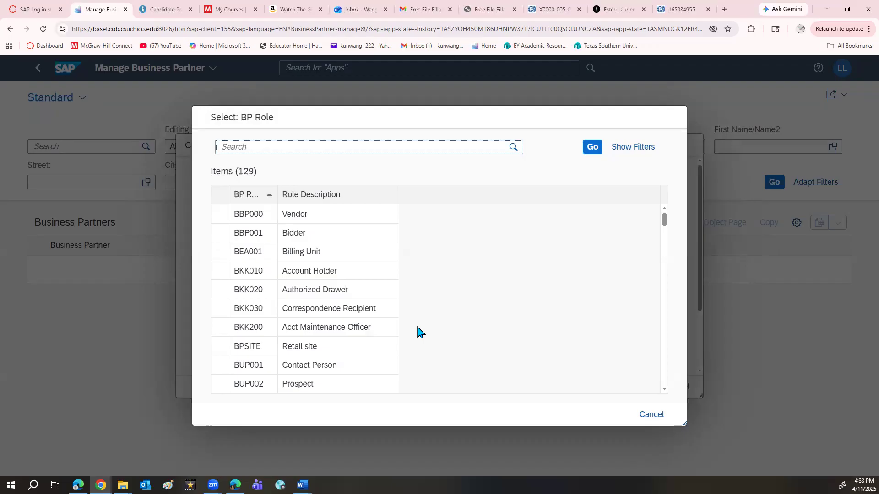
scroll(354, 314, "down", 3)
scroll(353, 313, "down", 3)
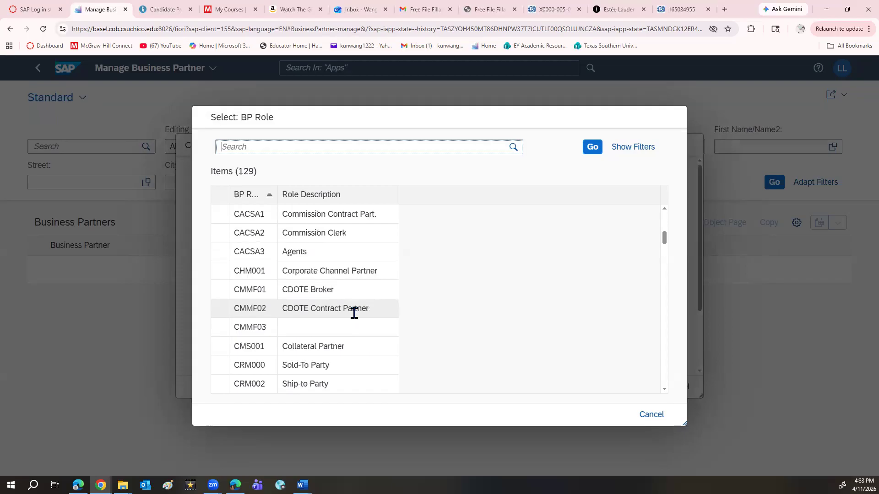
scroll(355, 314, "down", 3)
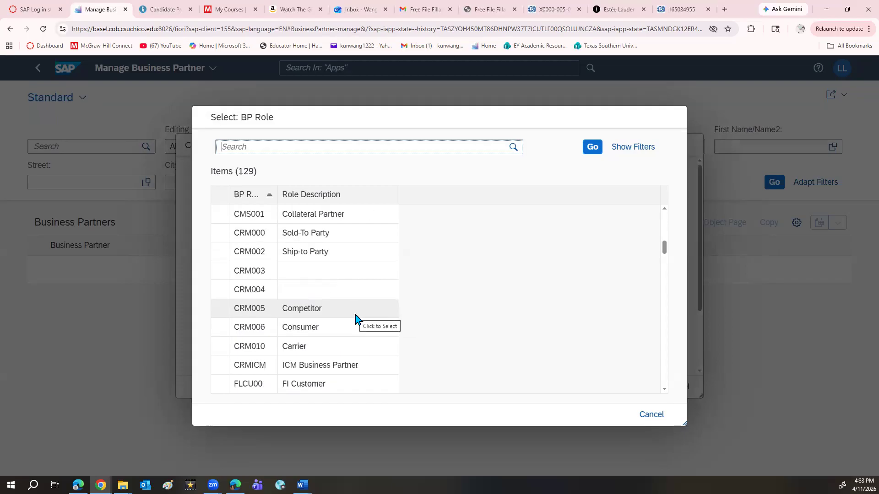
scroll(355, 323, "down", 3)
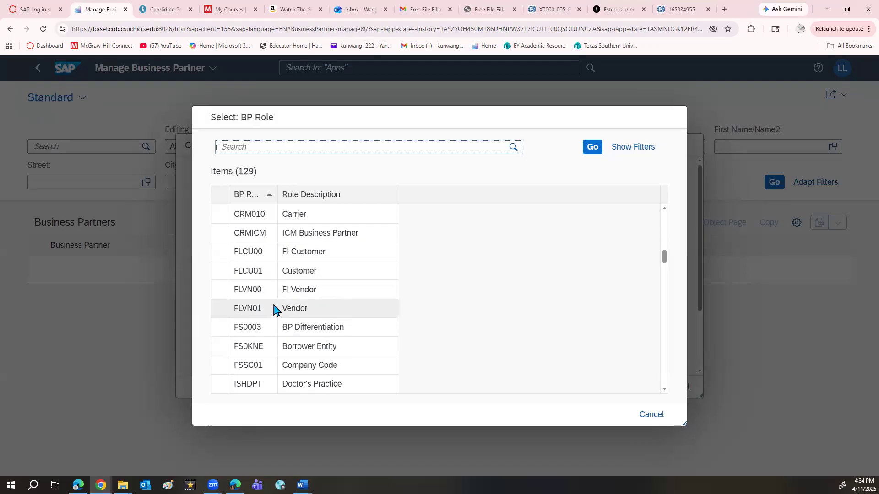
left_click(315, 291)
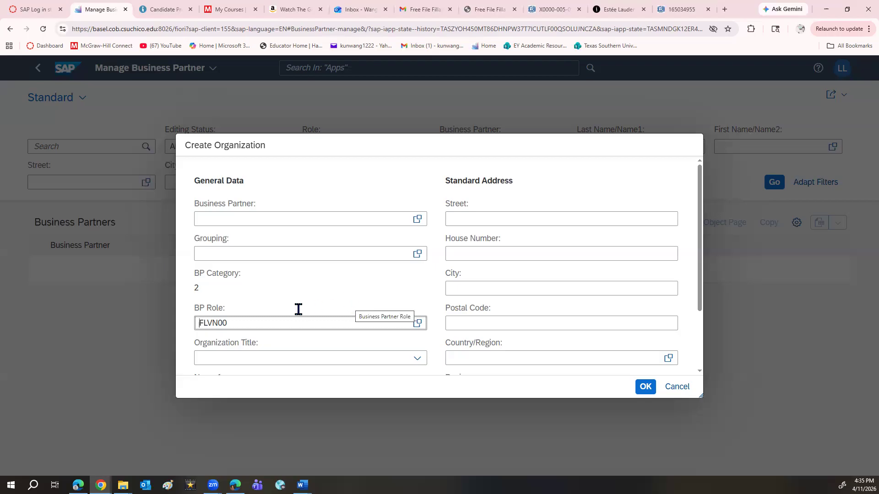
Step: Set Name 1 of the organization to "Mid-West supply 111" and confirm the initial data to create the draft
scroll(259, 323, "down", 2)
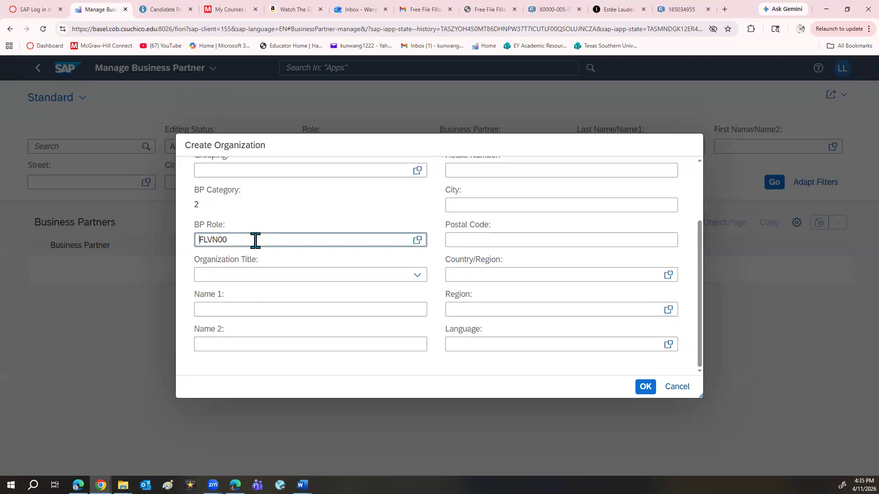
left_click(249, 311)
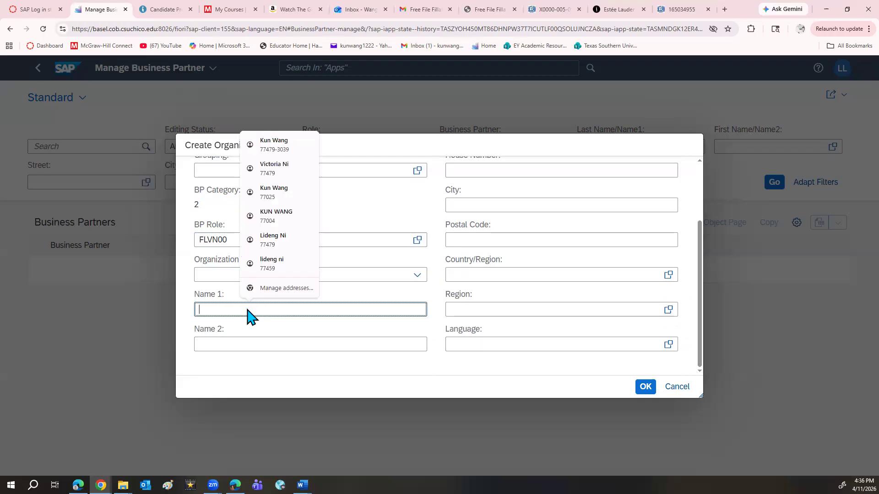
type("Mi")
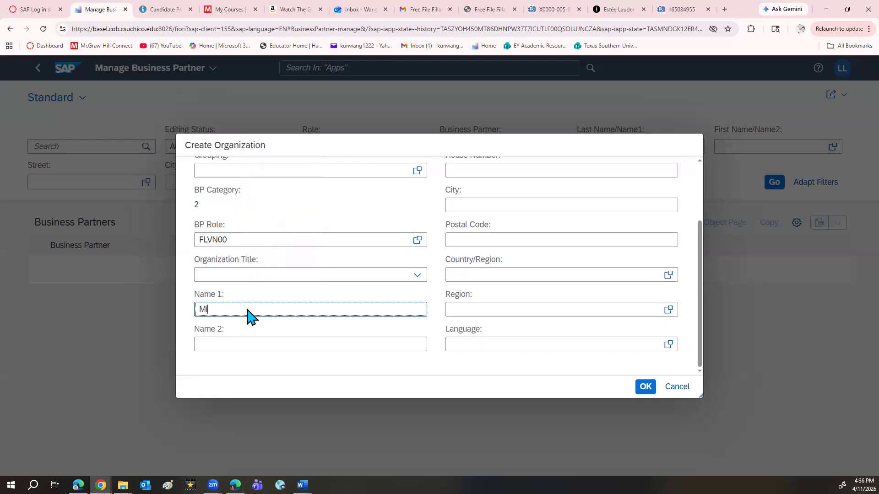
type("d-West supply 111")
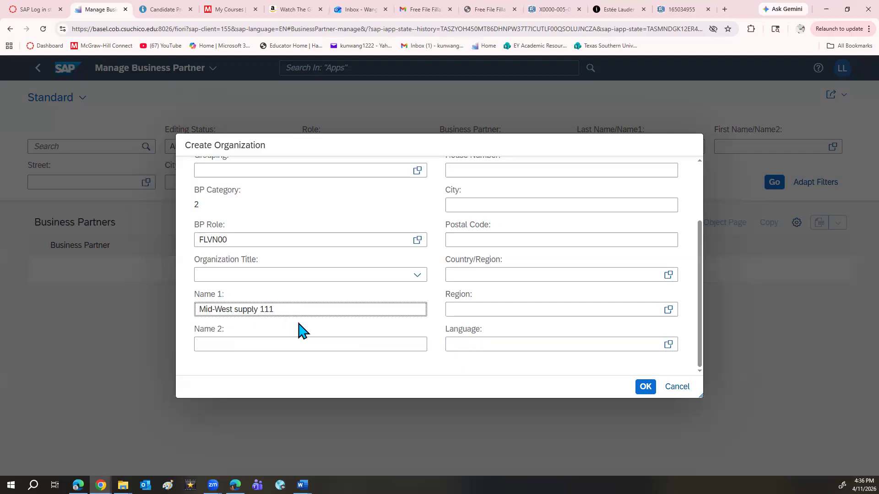
scroll(300, 325, "up", 3)
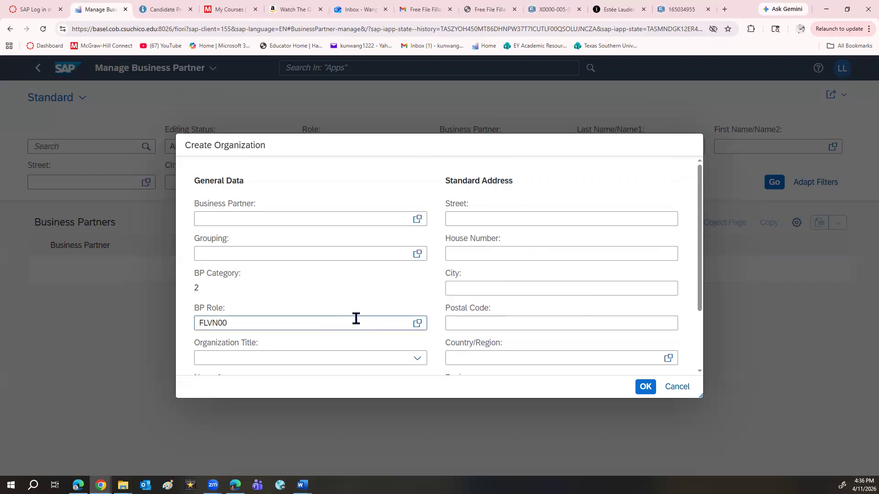
scroll(320, 293, "down", 2)
left_click(321, 310)
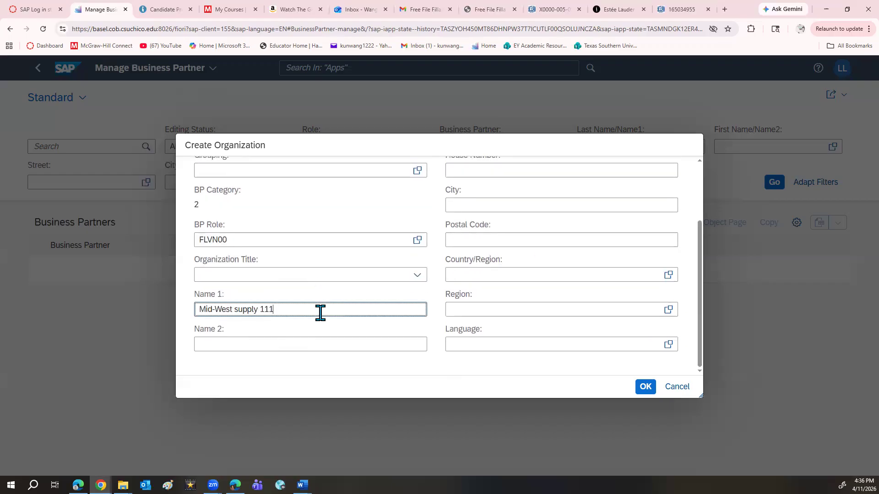
left_click(645, 388)
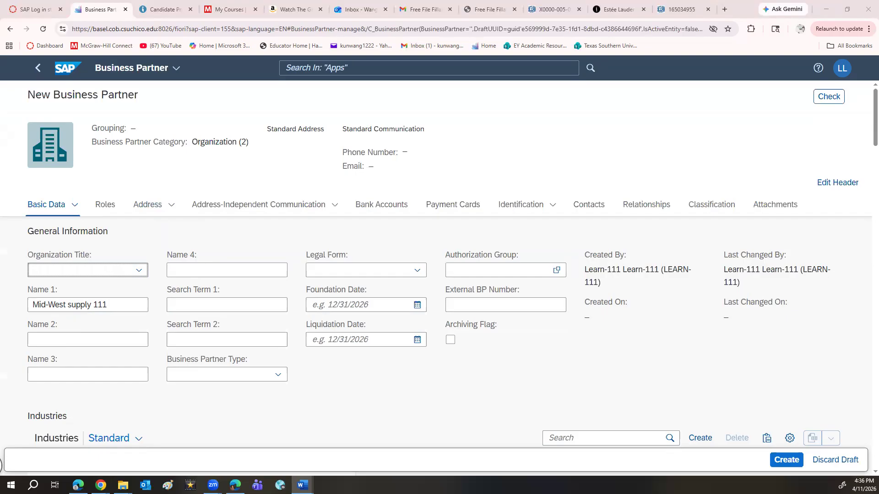
Step: Go to the new business partner's standard address and enter the supplier's street address
left_click(158, 206)
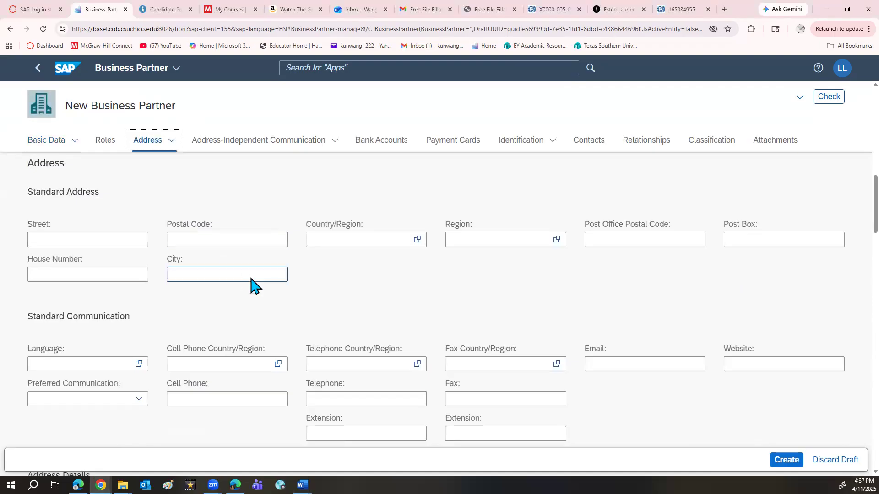
left_click(112, 240)
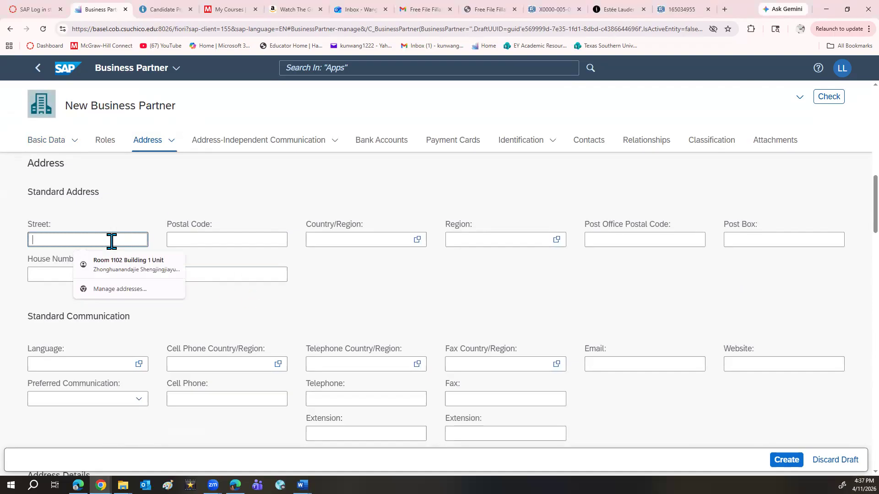
type("335")
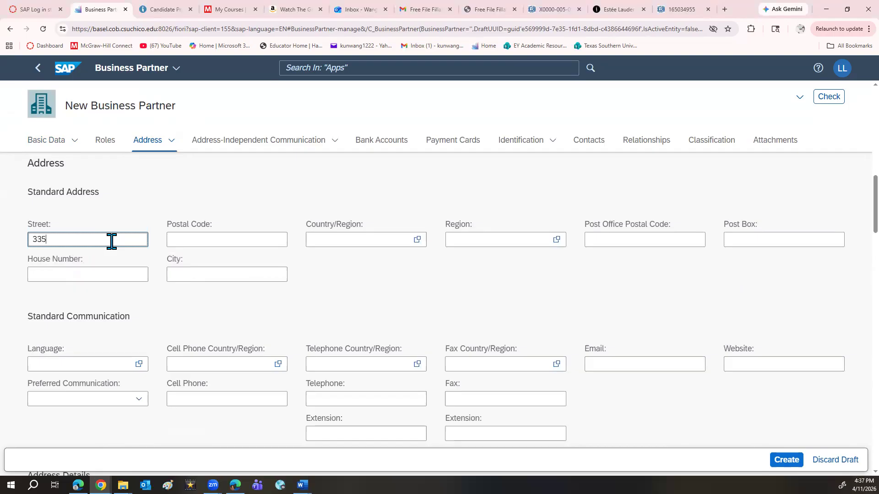
type(" W Industrial Lake")
Step: Enter the supplier's postal code in the standard address and set the country to USA (US)
left_click(179, 239)
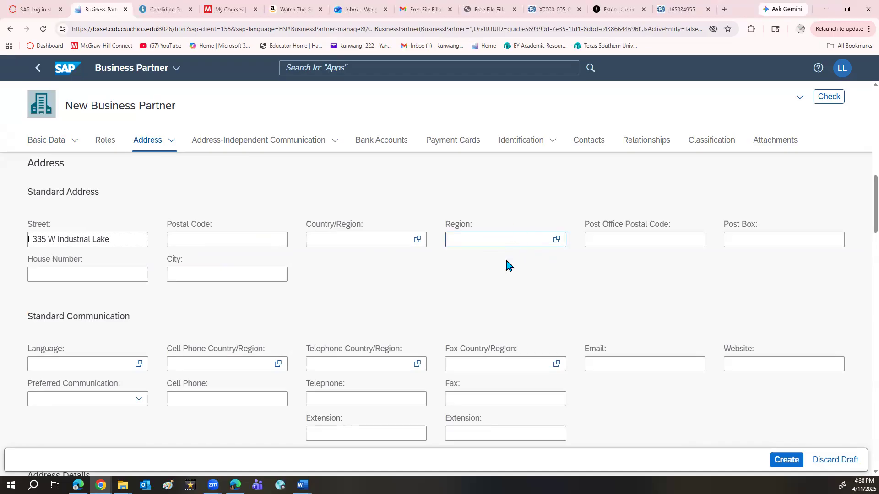
left_click(253, 238)
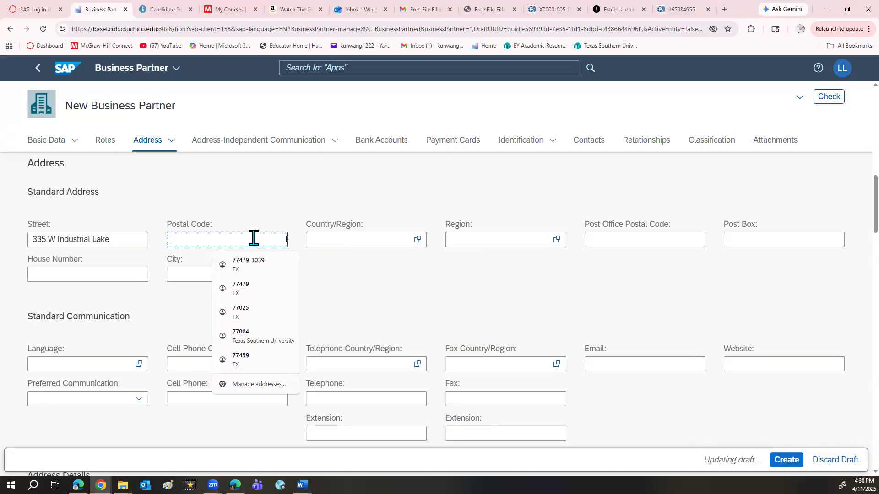
type("68528")
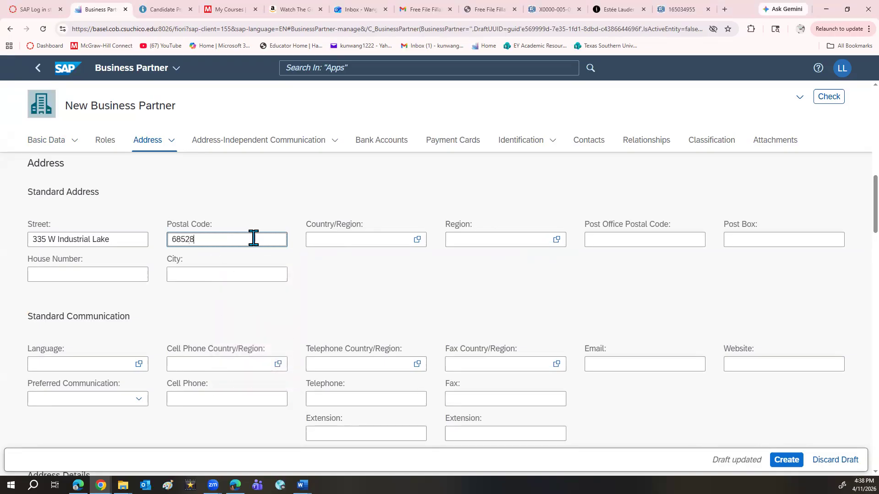
left_click(337, 240)
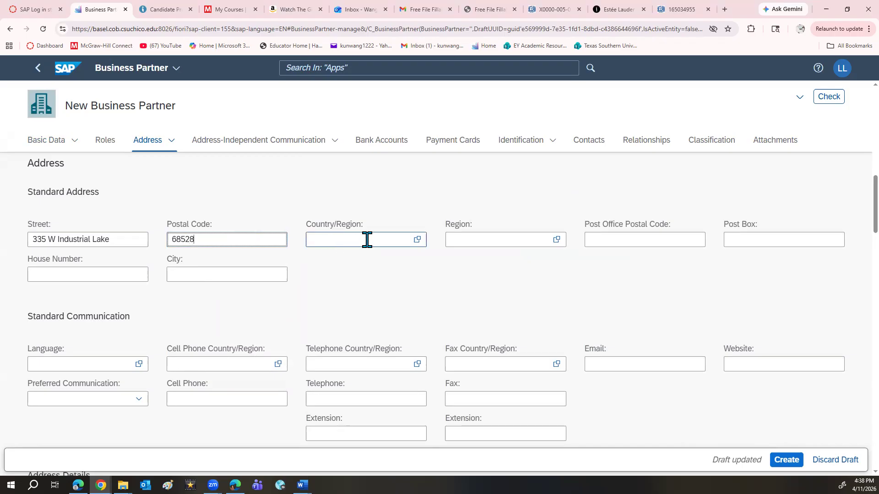
type("us")
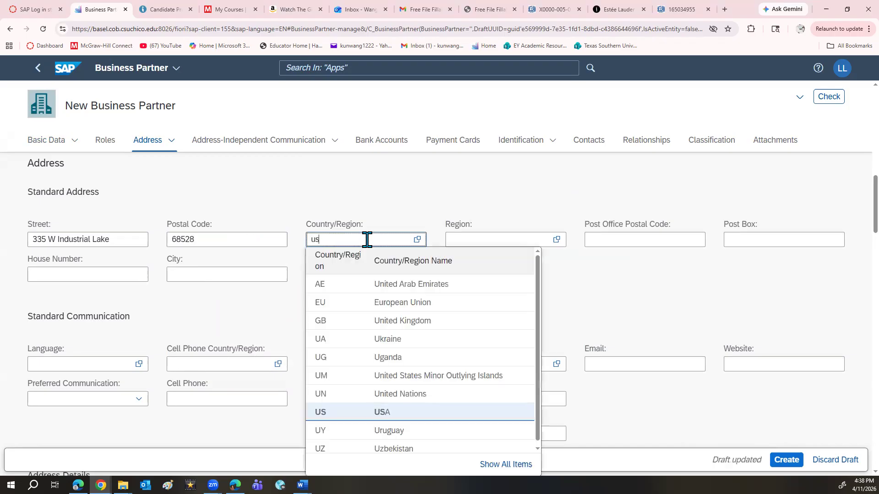
left_click(369, 285)
Step: Set the region of the standard address to Nebraska (NE) and enter the supplier's city
left_click(483, 240)
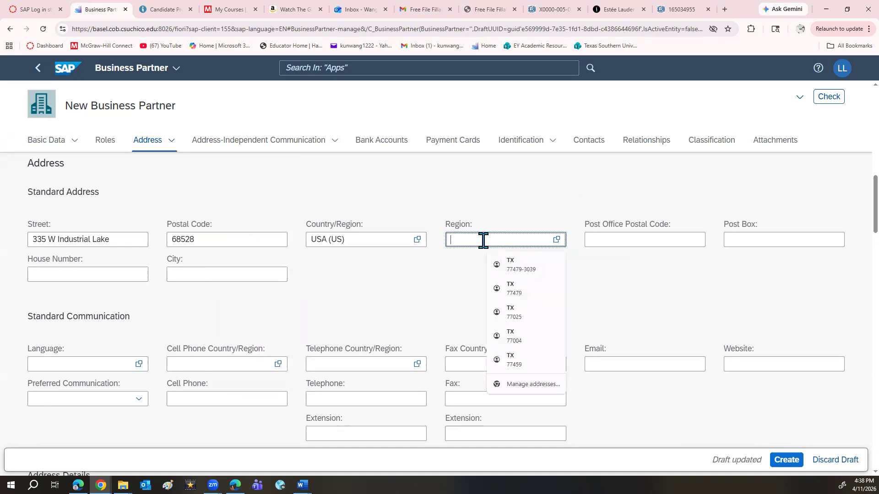
type("ne")
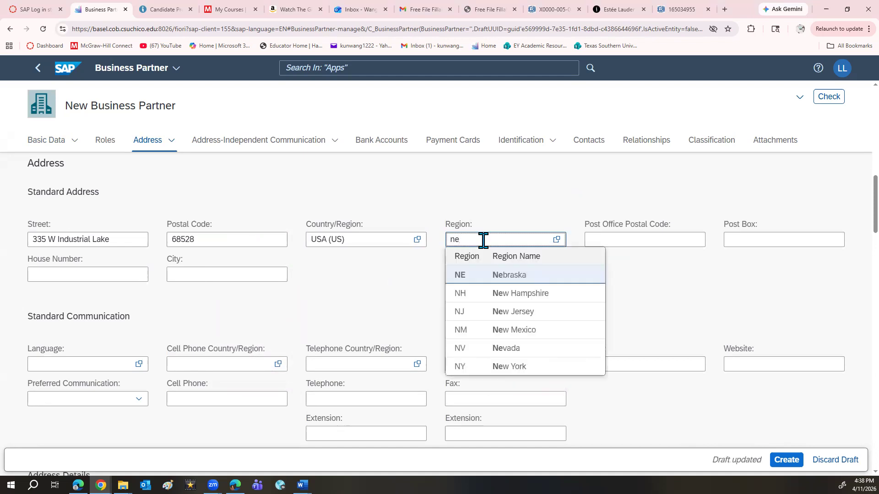
left_click(485, 277)
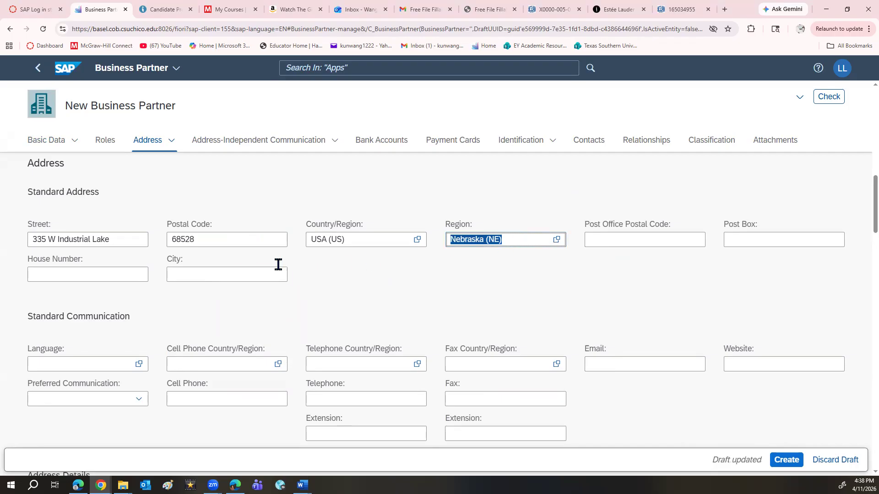
left_click(246, 273)
type("L")
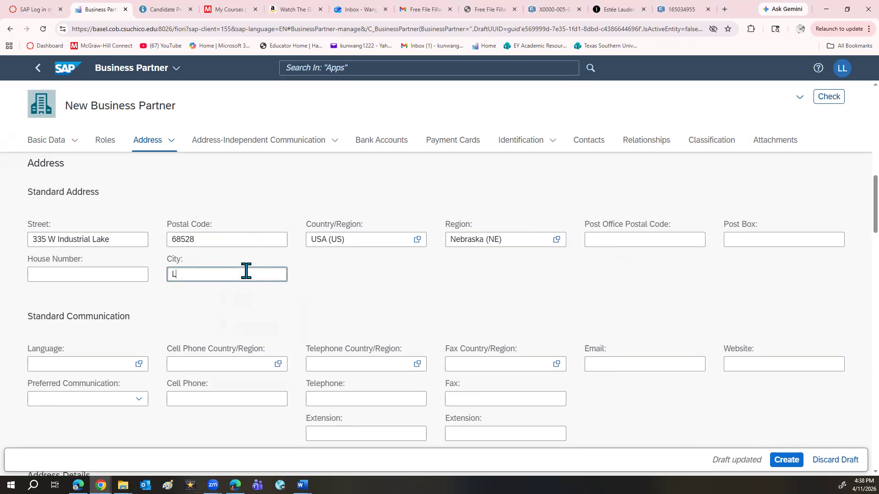
type("incoln")
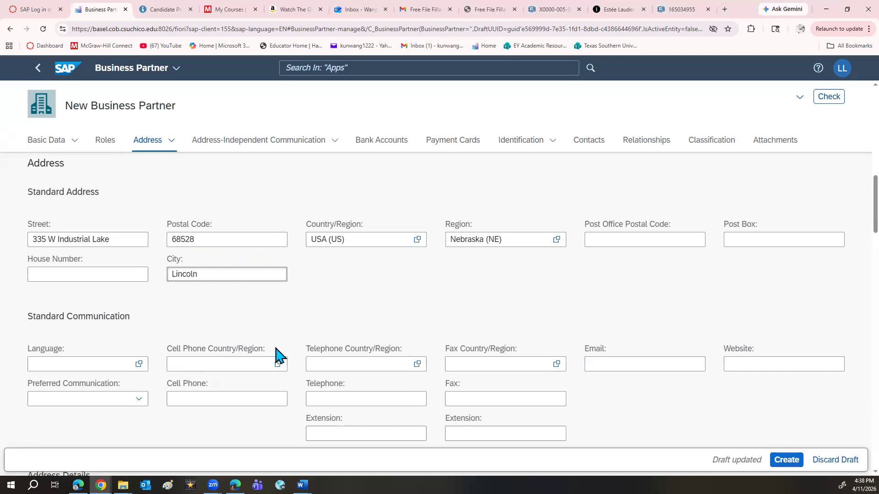
Step: Set the standard communication language to English (EN) and create the business partner
left_click(93, 359)
type("eng")
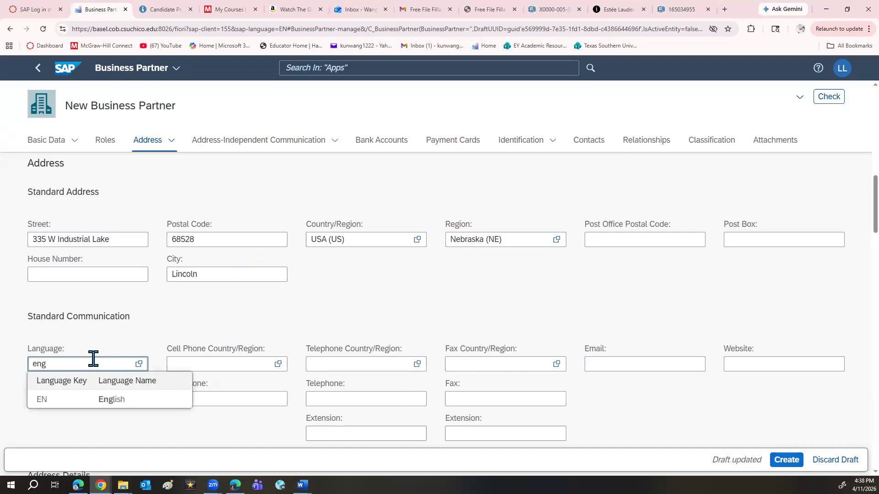
left_click(95, 403)
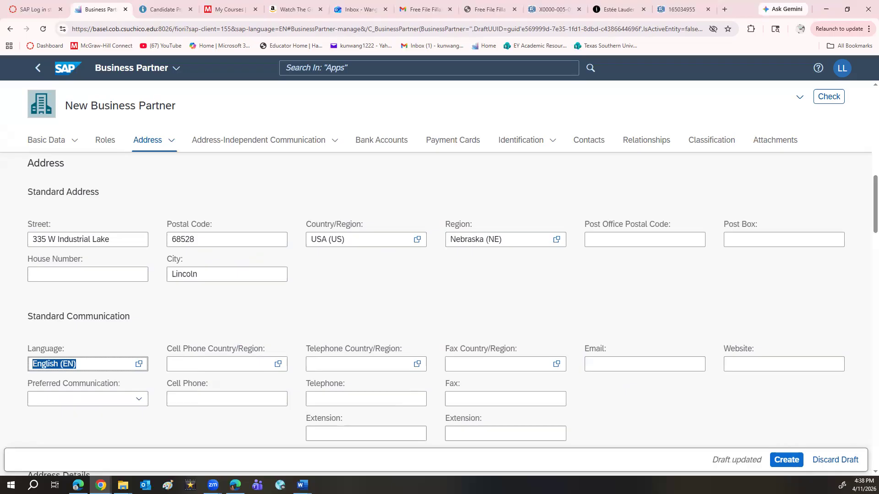
left_click(782, 463)
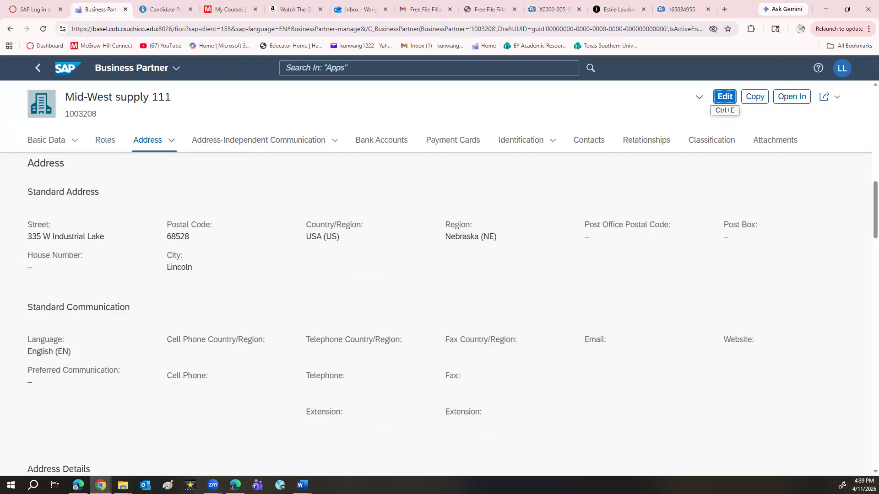
Step: Switch the created business partner to edit mode and go to its identification data
left_click(725, 96)
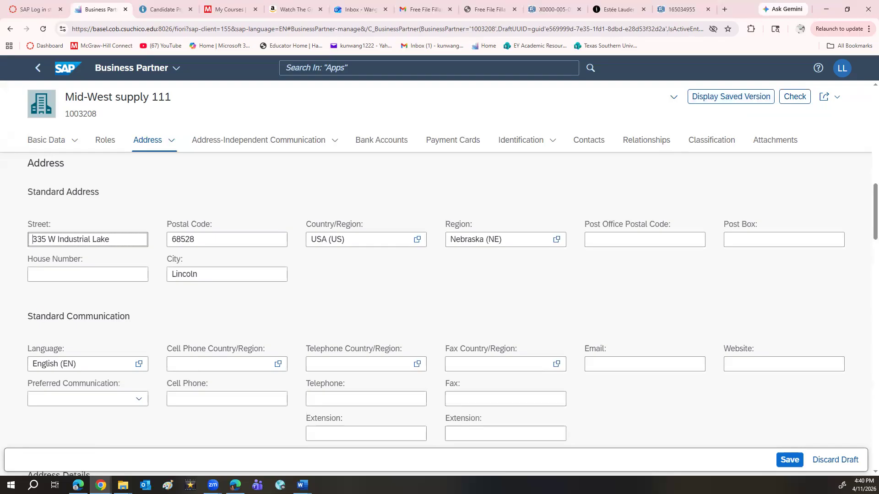
left_click(511, 142)
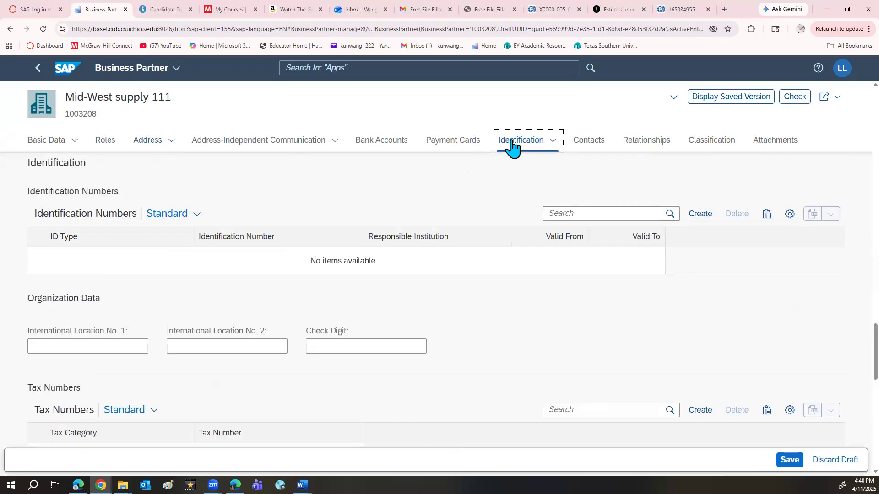
Step: Try to add an entry with ID type US1 to the Identification Numbers table
left_click(699, 218)
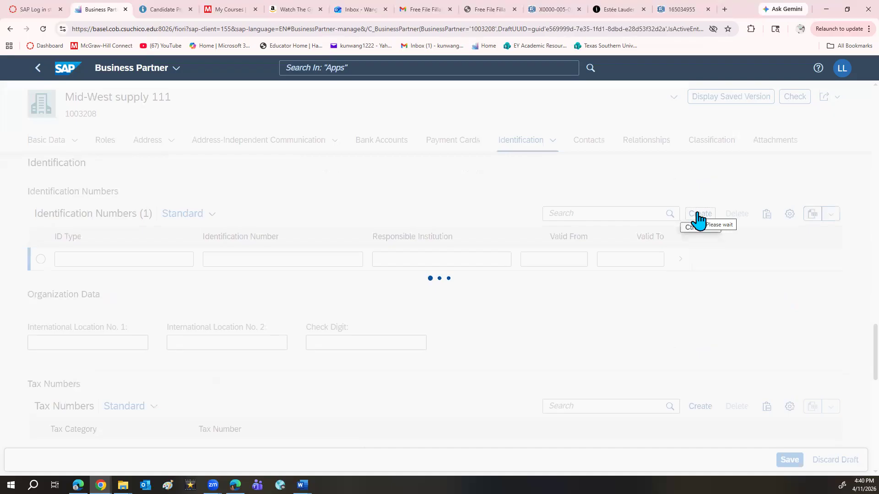
left_click(122, 262)
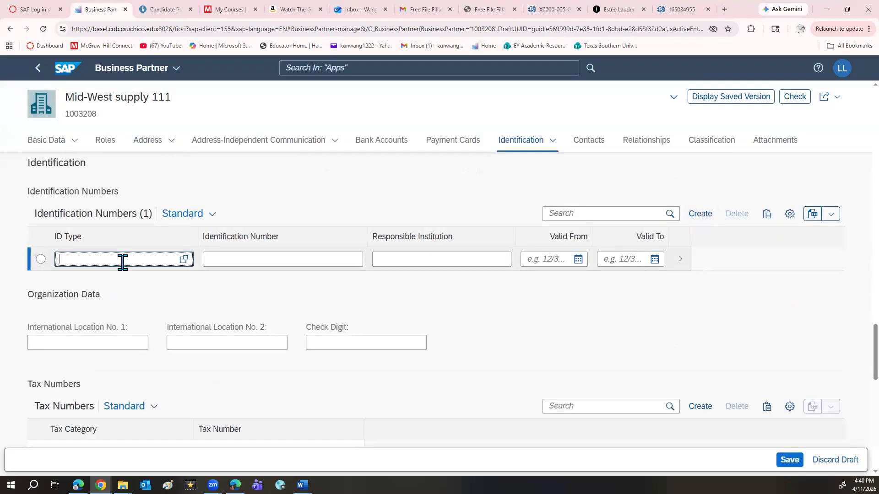
left_click(184, 260)
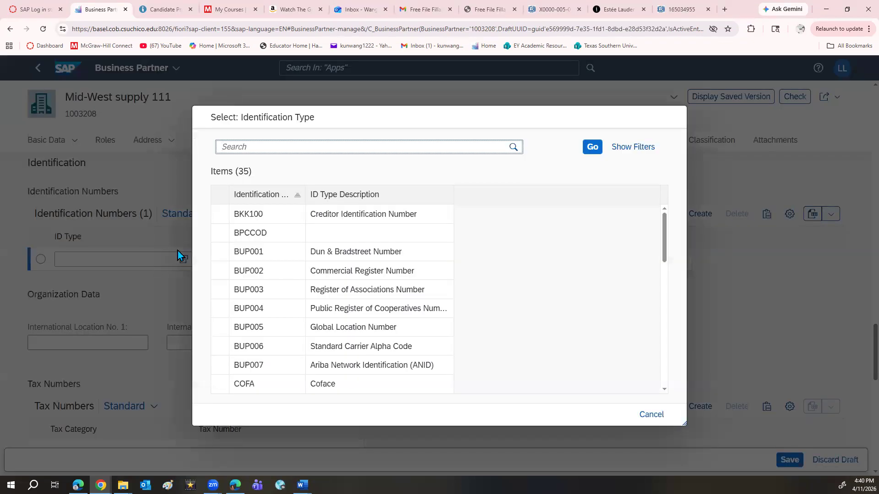
left_click(651, 414)
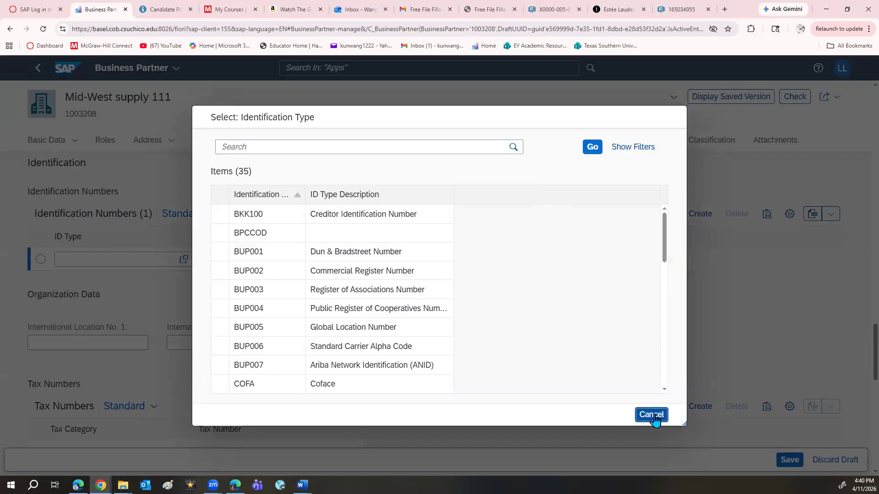
type("us1")
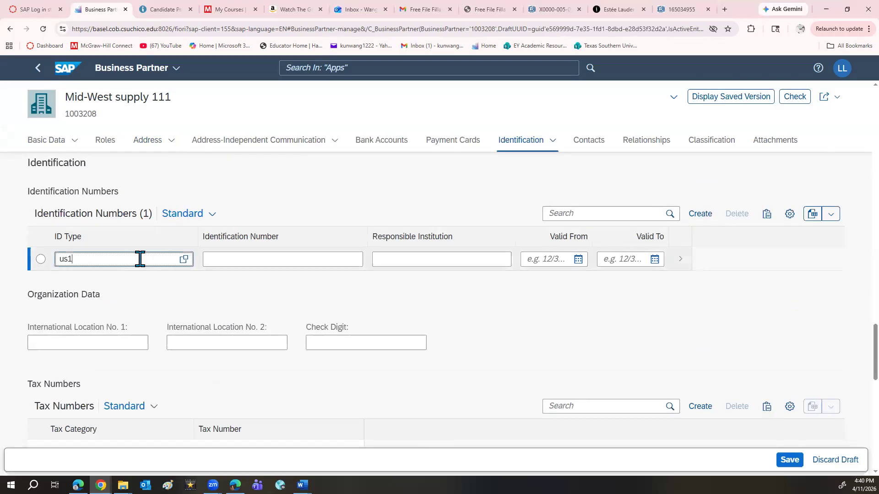
left_click(216, 261)
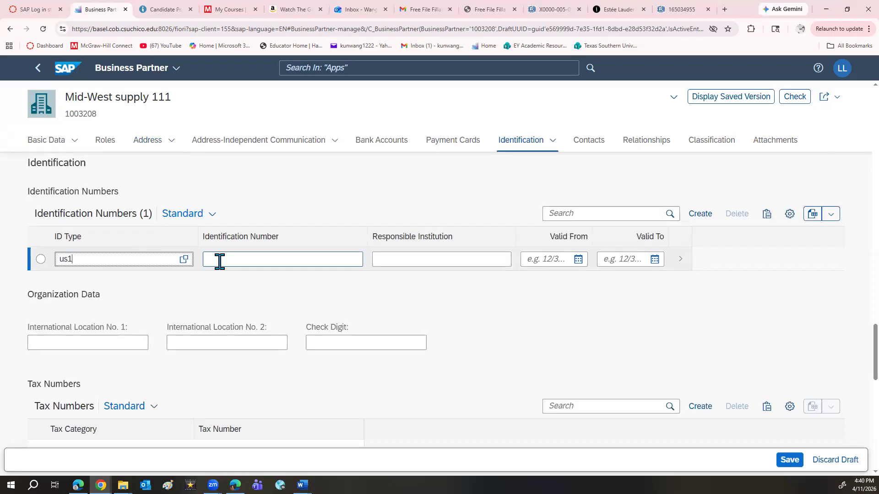
left_click(220, 261)
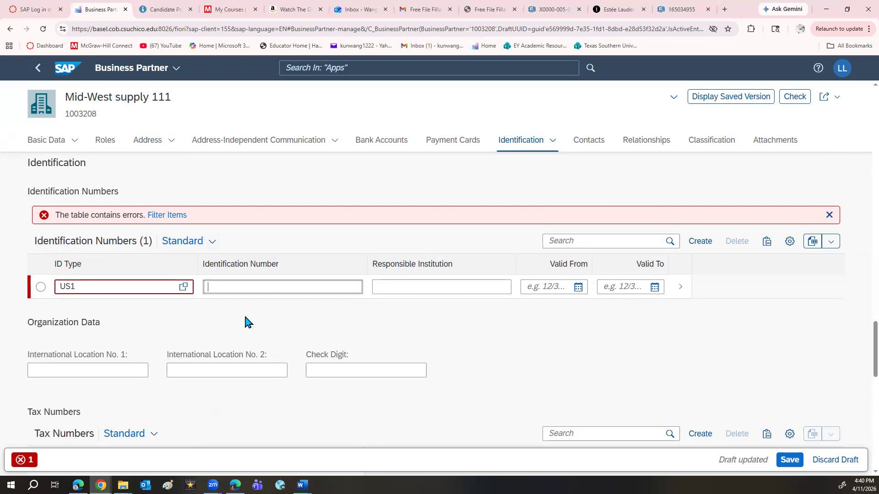
Step: Clear the ID type and delete the new entry from the Identification Numbers table
left_click(95, 287)
left_click_drag(95, 287, 42, 287)
key("BackSpace")
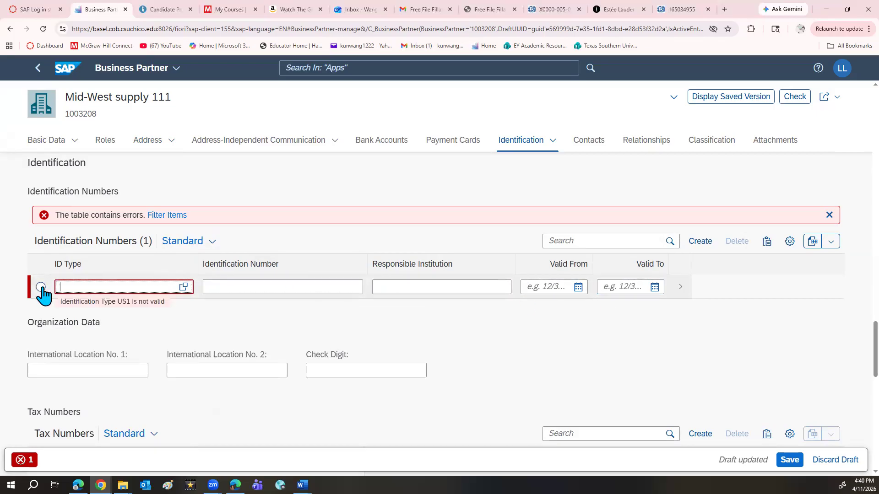
left_click(40, 287)
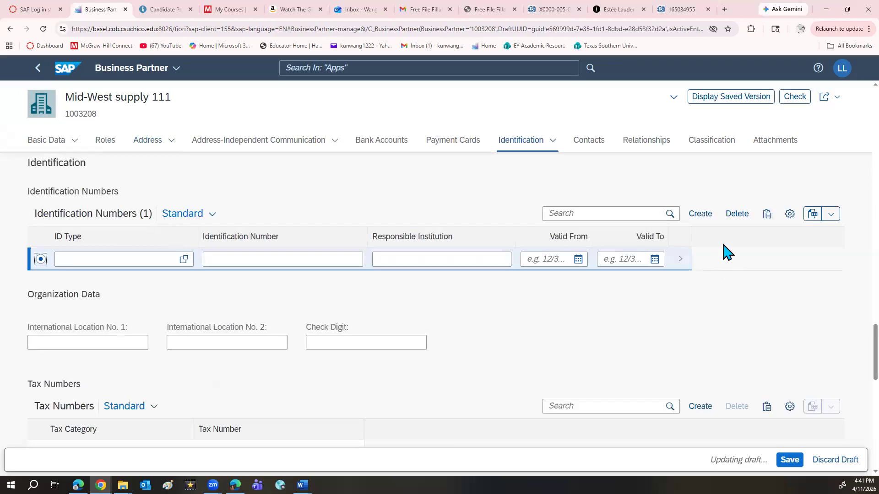
left_click(730, 221)
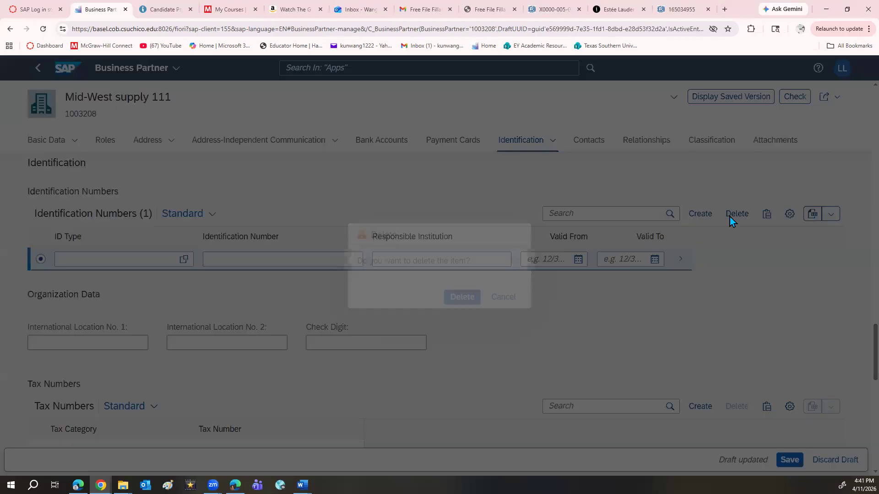
left_click(461, 298)
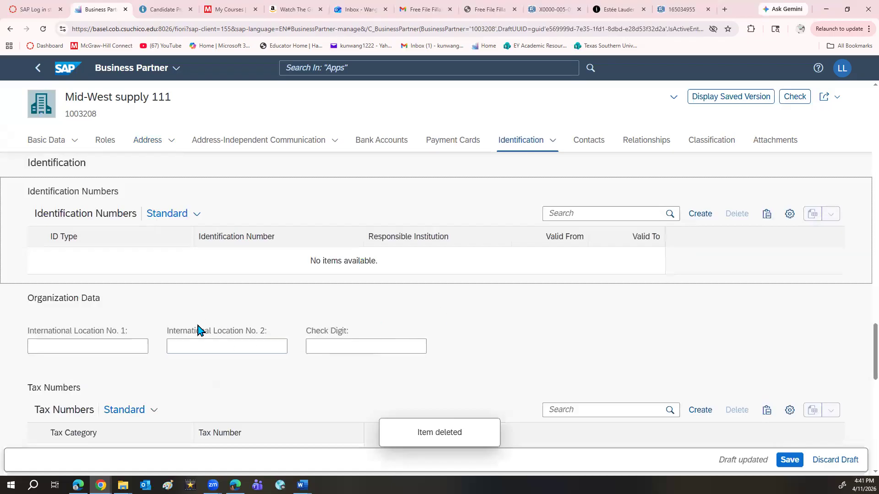
Step: Add a Tax Numbers entry with tax category US1 and enter the supplier's tax number
scroll(188, 320, "down", 3)
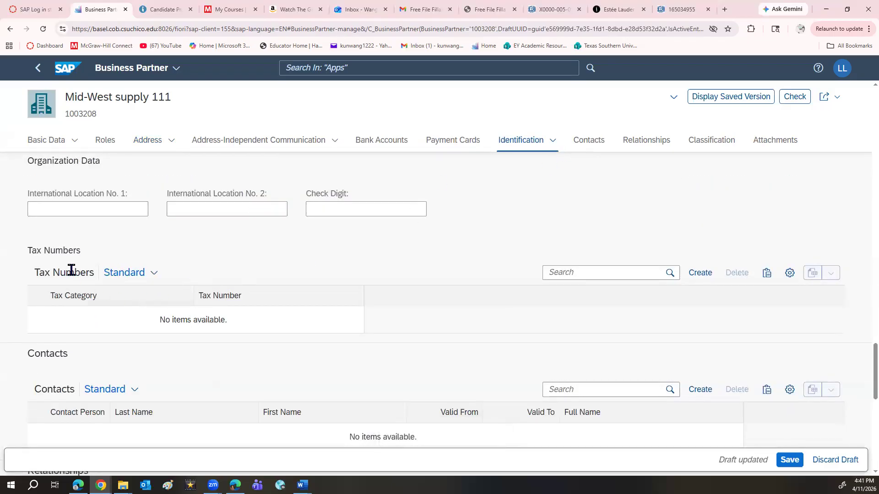
left_click(700, 273)
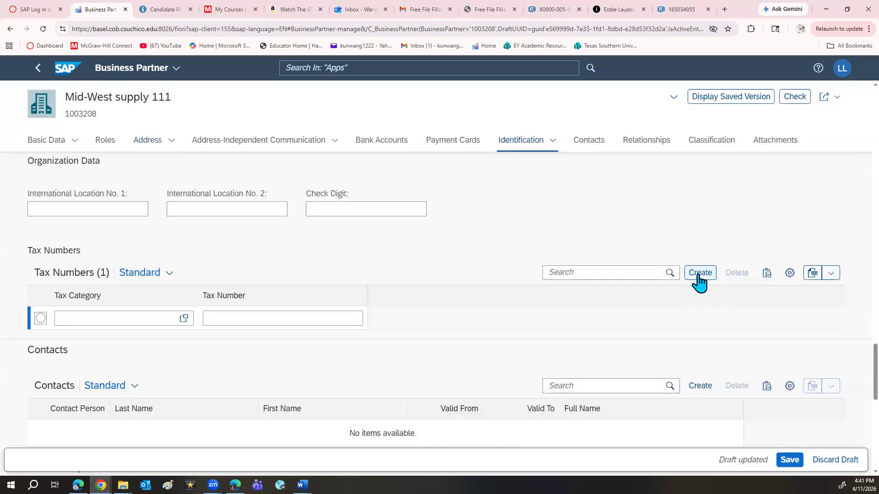
left_click(150, 315)
type("us1")
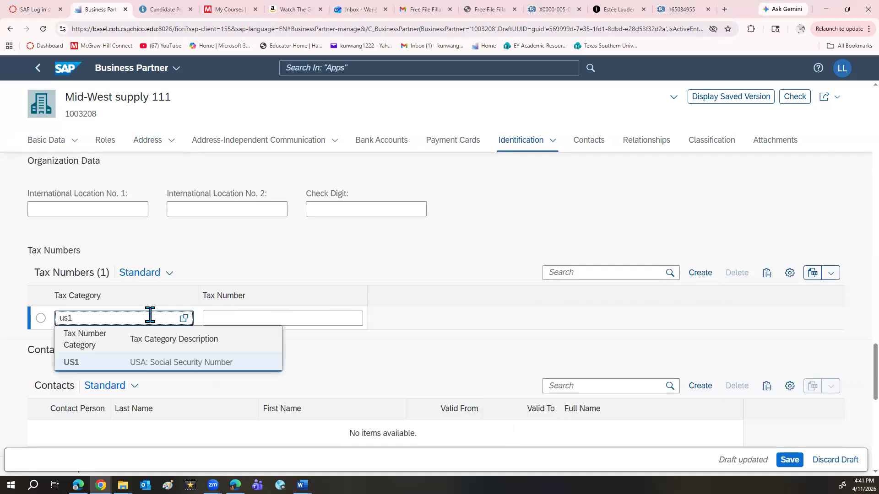
left_click(173, 363)
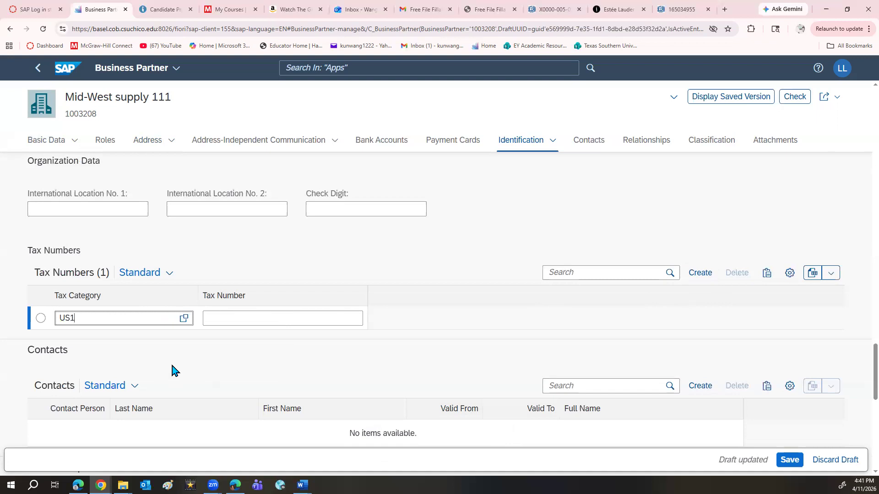
left_click(207, 320)
left_click(181, 322)
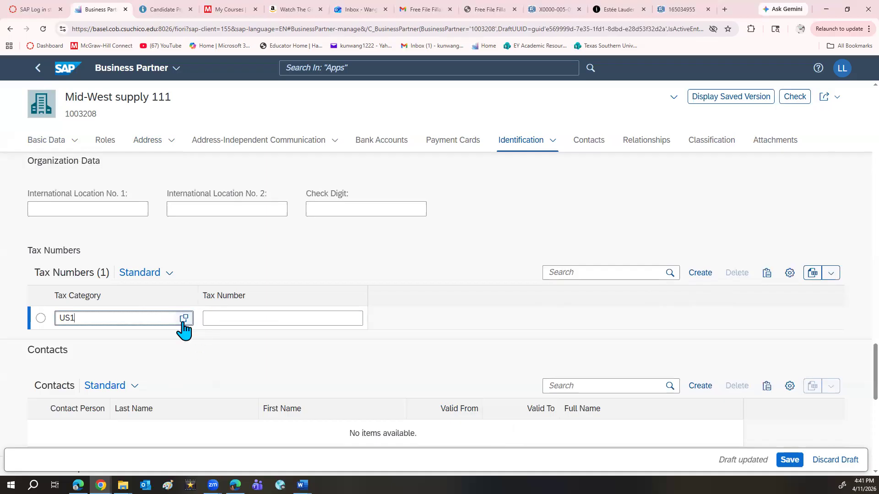
left_click(230, 323)
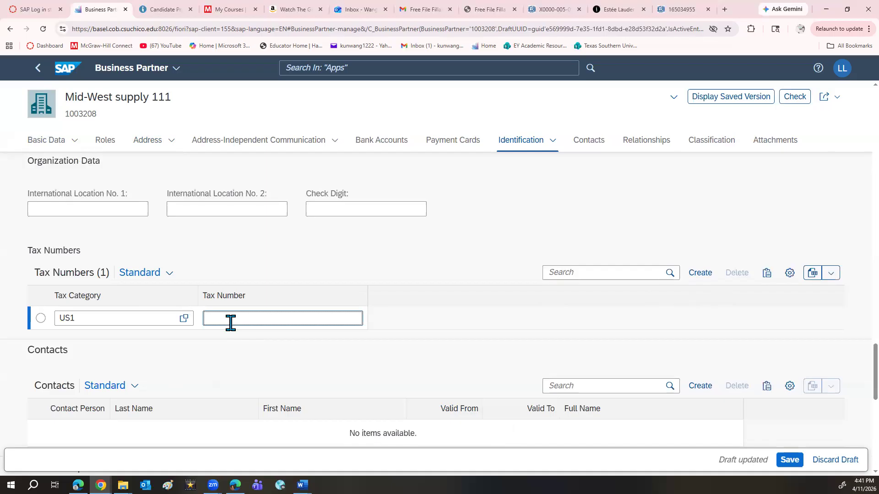
type("12-3456111")
Step: Add a second business partner role to the supplier, choosing Vendor (FLVN01) from the available roles
left_click(105, 143)
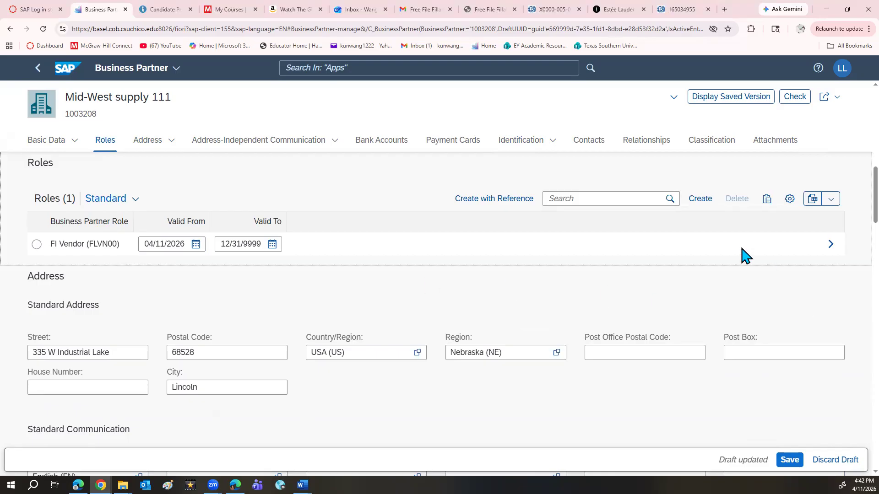
left_click(709, 201)
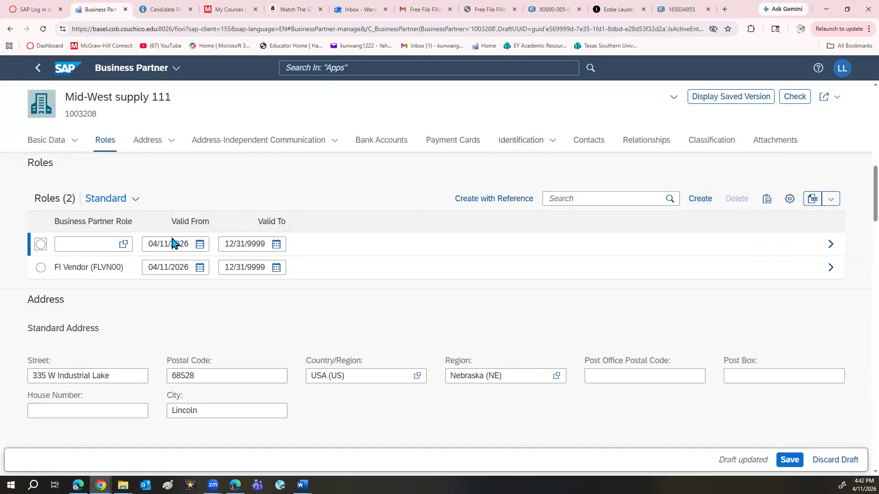
left_click(125, 247)
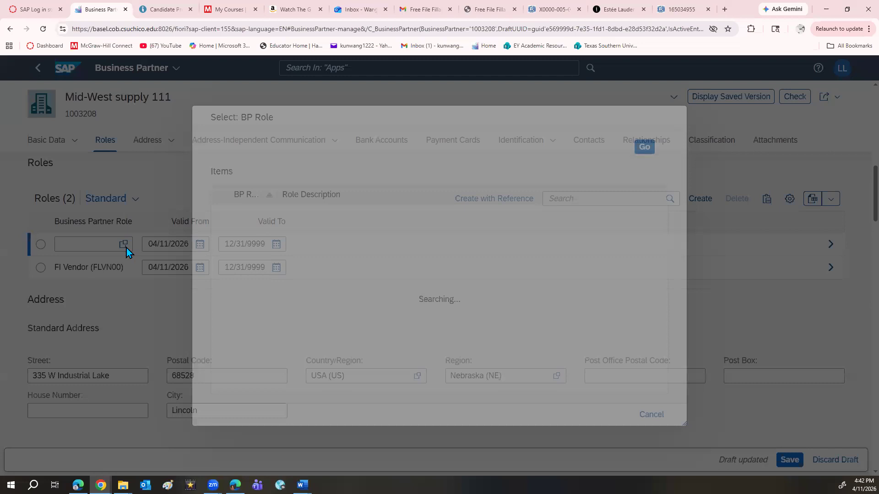
scroll(333, 296, "down", 5)
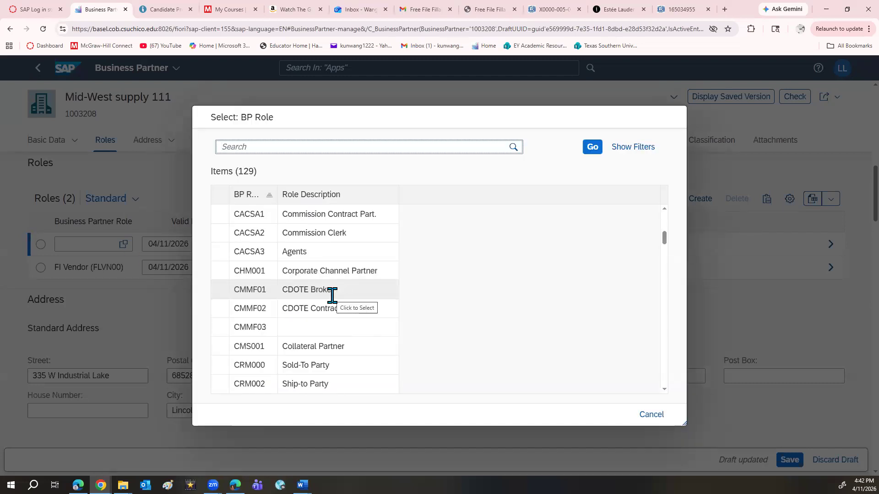
scroll(332, 296, "down", 10)
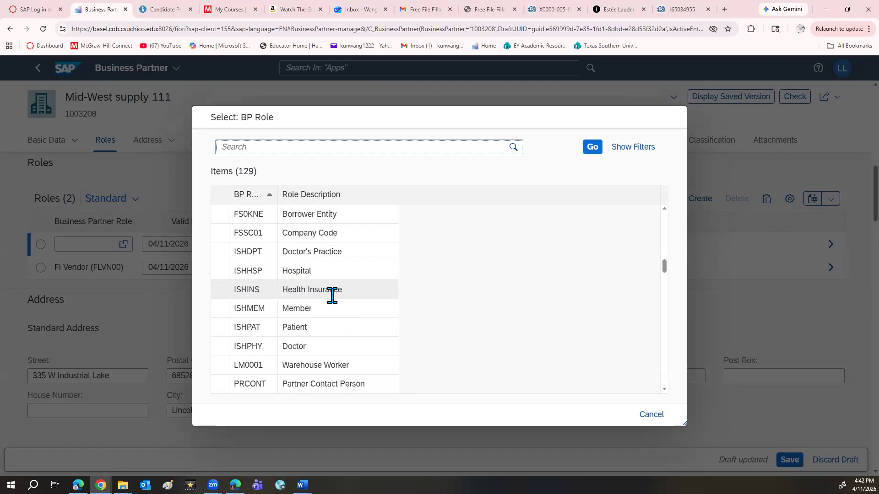
scroll(333, 296, "down", 3)
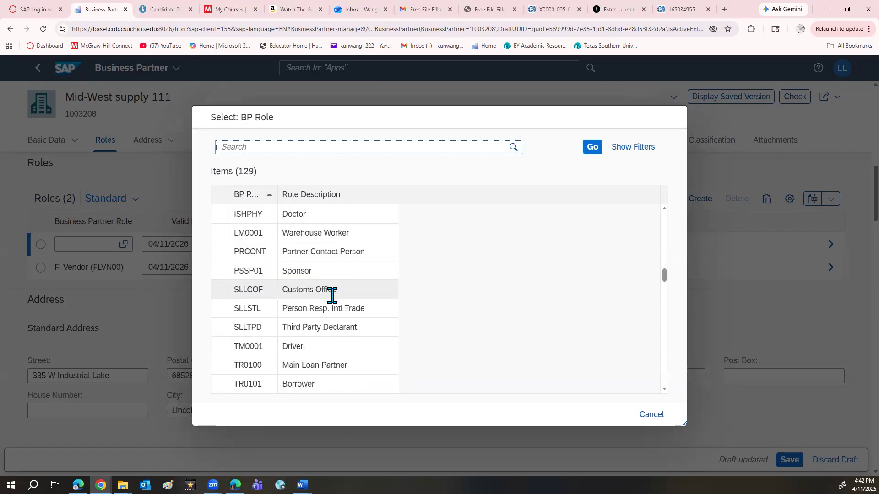
scroll(332, 296, "down", 3)
scroll(332, 295, "up", 20)
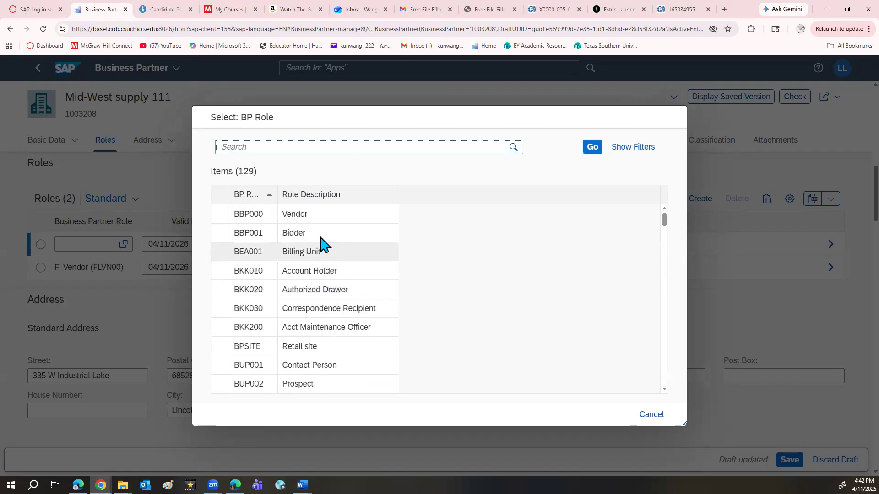
scroll(320, 280, "down", 9)
scroll(321, 308, "down", 3)
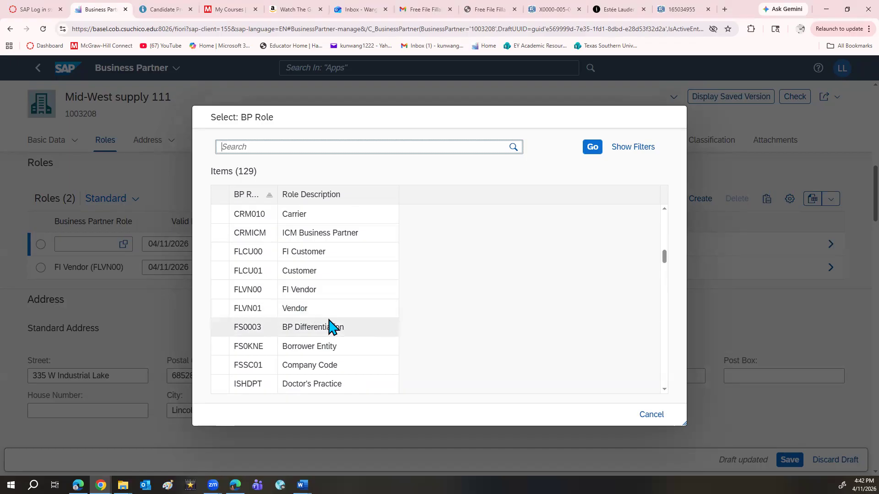
left_click(325, 311)
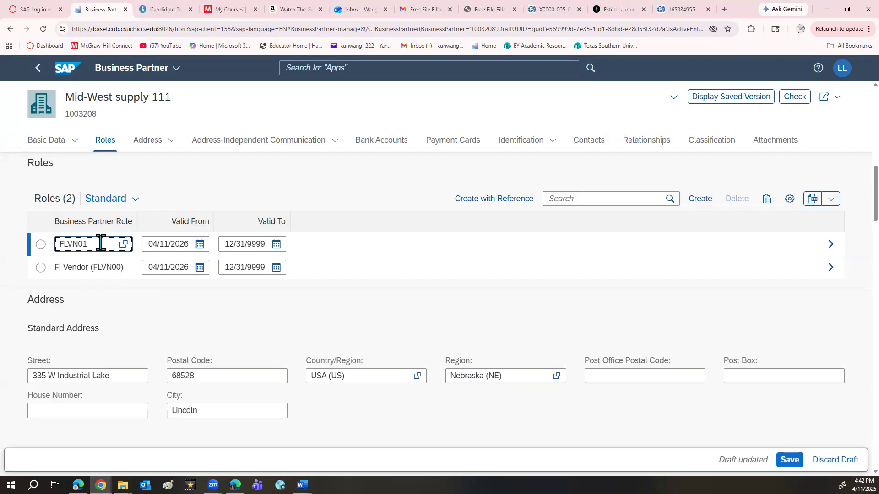
Step: Open the details of the FLVN01 role and create a company code entry for Global Bike Inc. (US00)
left_click(831, 246)
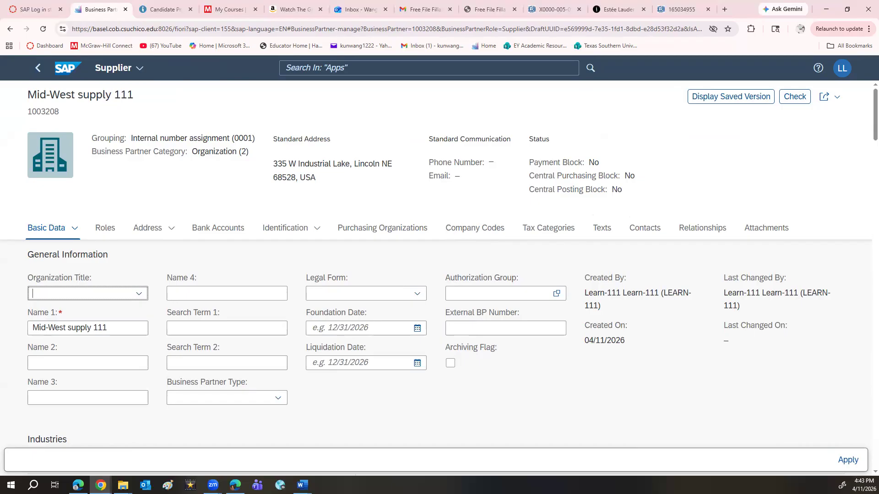
left_click(476, 231)
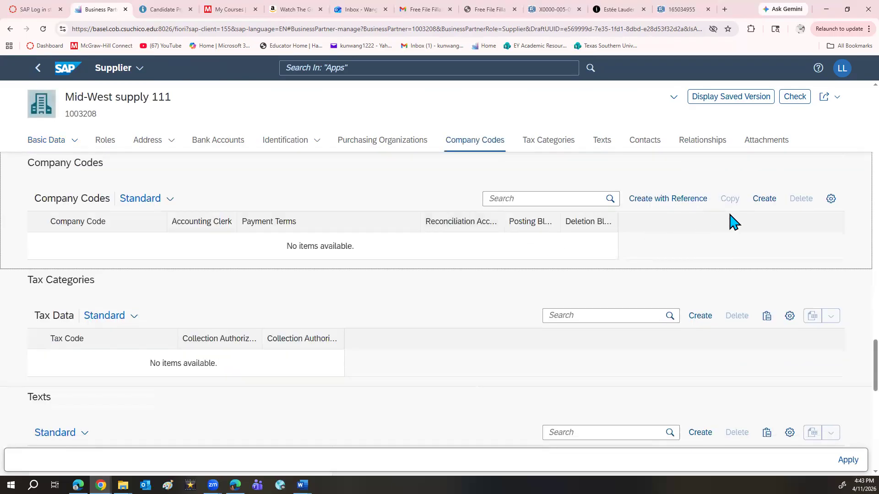
left_click(760, 202)
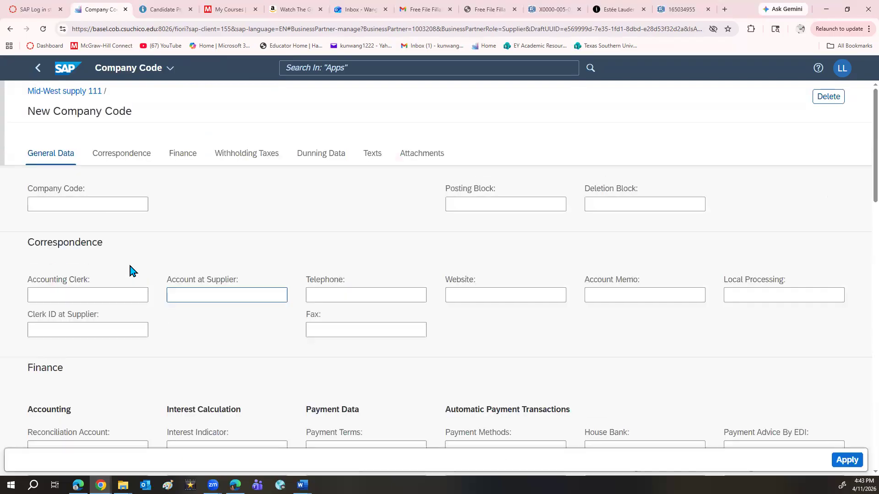
type("us00")
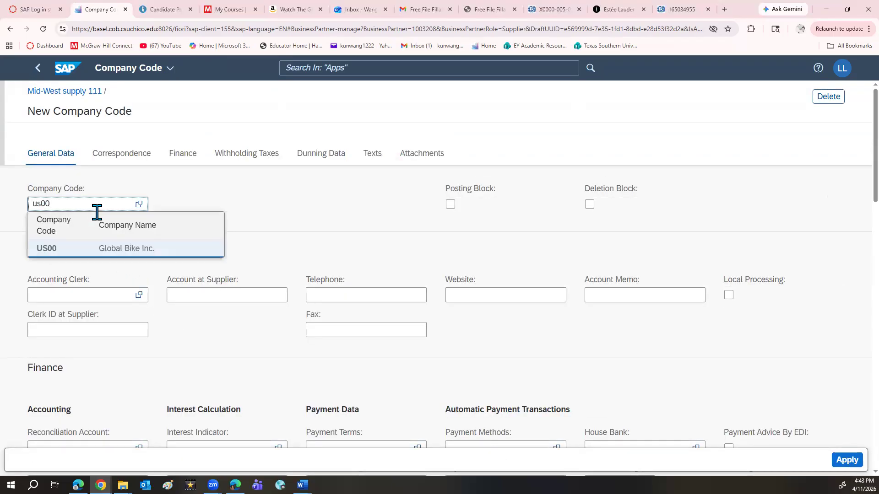
left_click(96, 244)
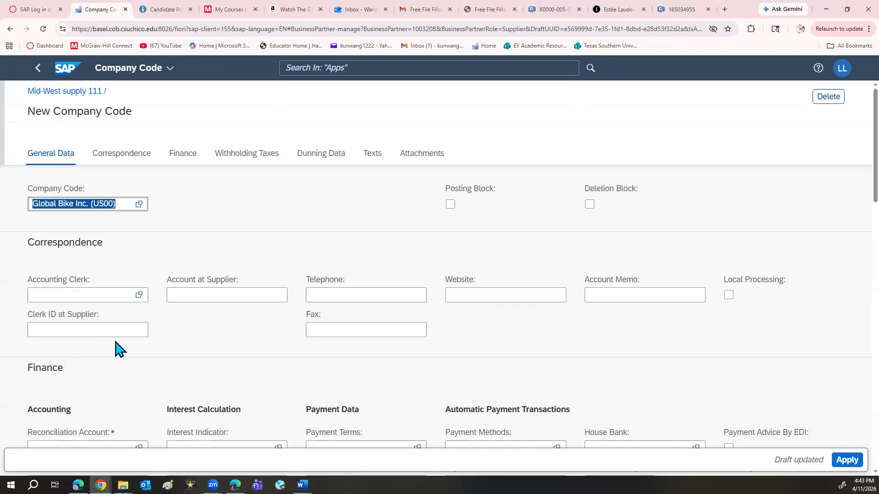
Step: Set the company code's reconciliation account to Trade payables (3300000) in its finance data
left_click(193, 157)
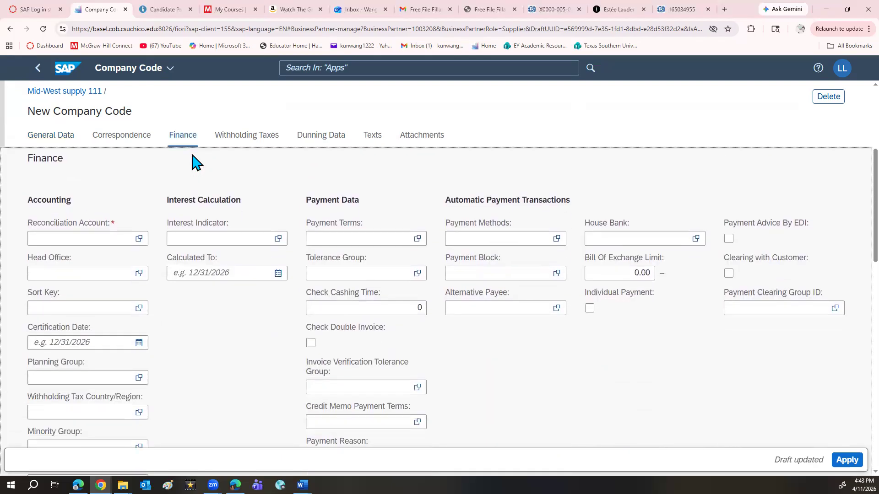
left_click(108, 235)
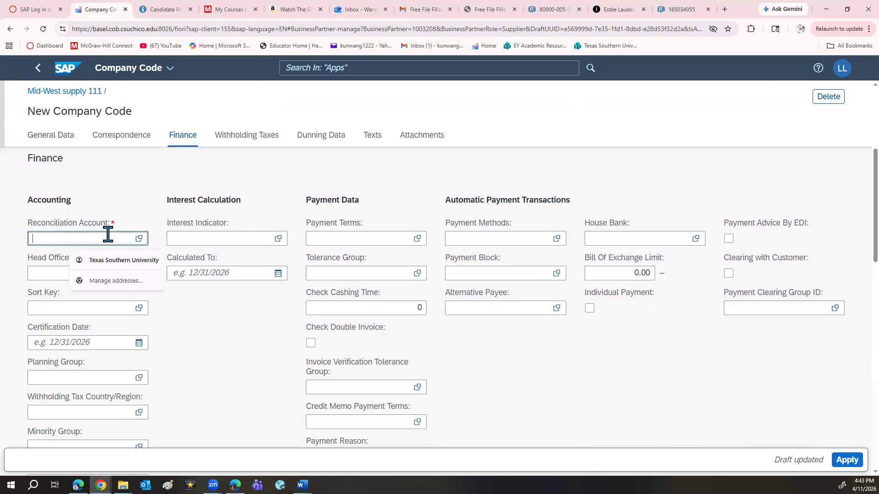
type("3300")
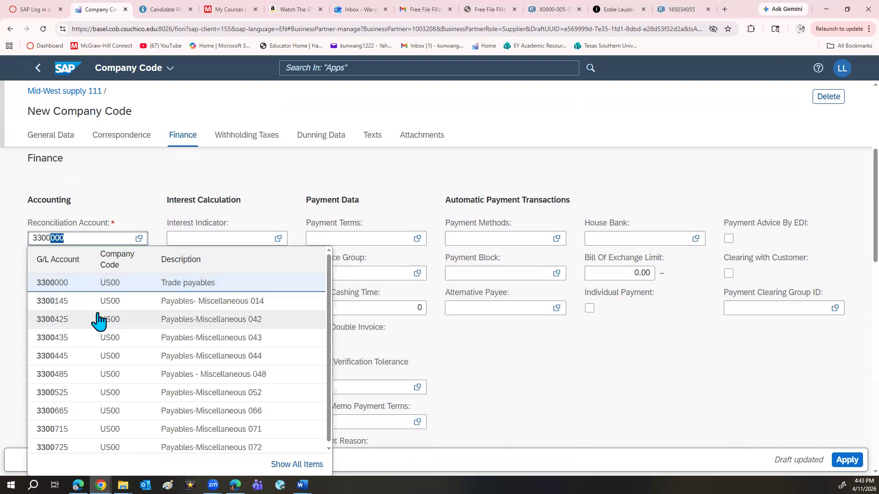
left_click(88, 284)
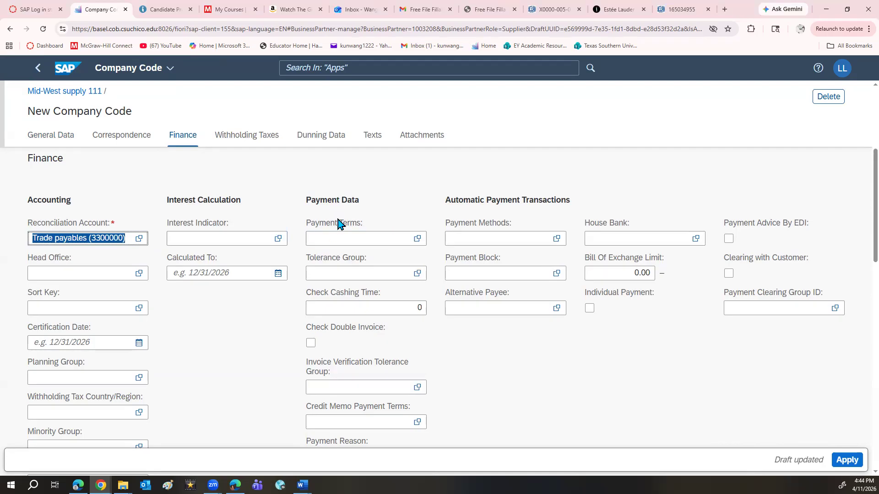
Step: Set the payment terms to 0001, Payable immediately Due net, and enable Check Double Invoice
left_click(416, 239)
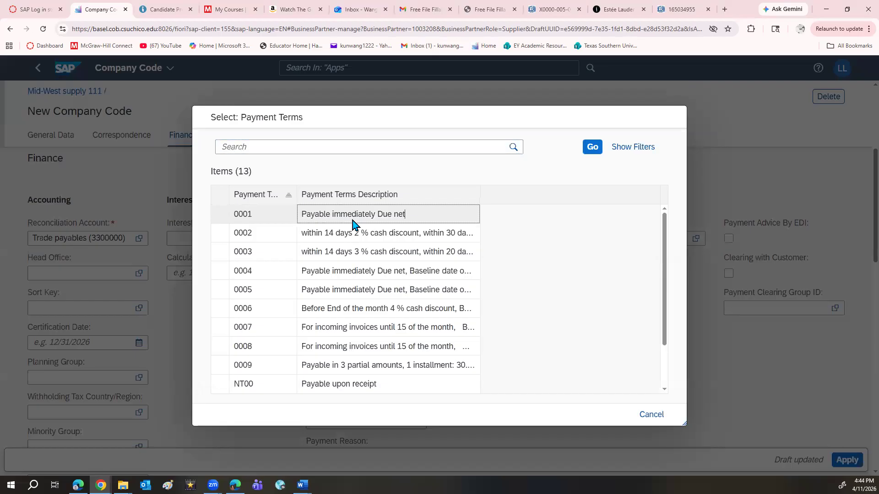
left_click(352, 219)
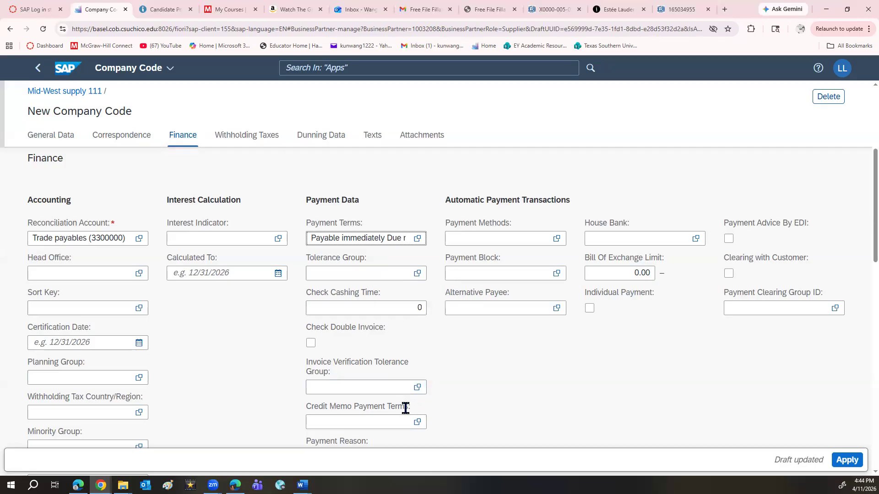
left_click(310, 343)
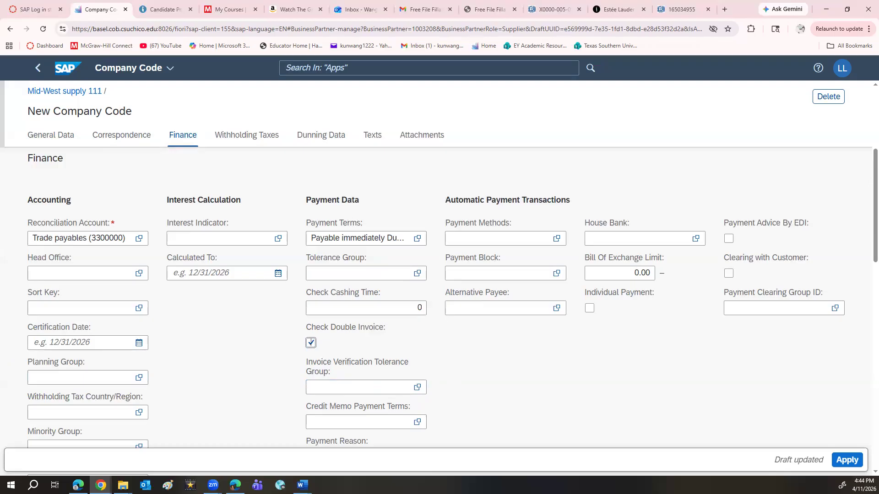
Step: Enter learn-111 as the Clerk ID at Supplier in the correspondence data and apply the company code entry
scroll(78, 277, "up", 5)
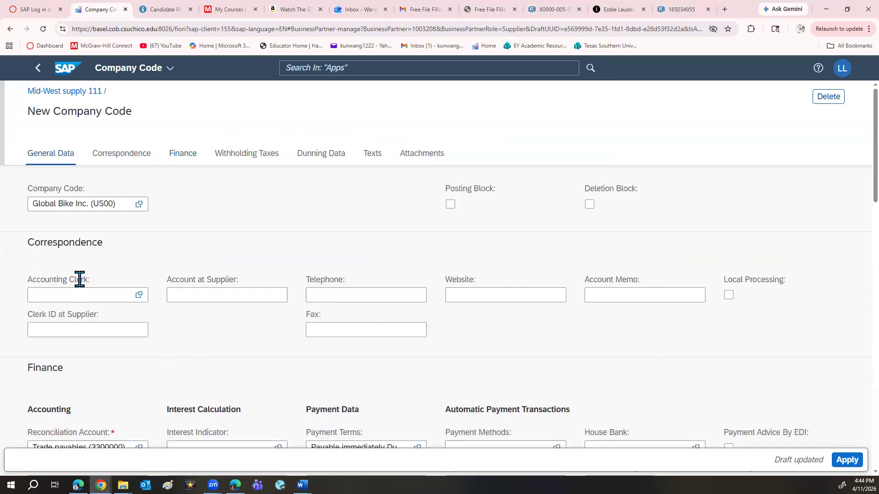
left_click(73, 331)
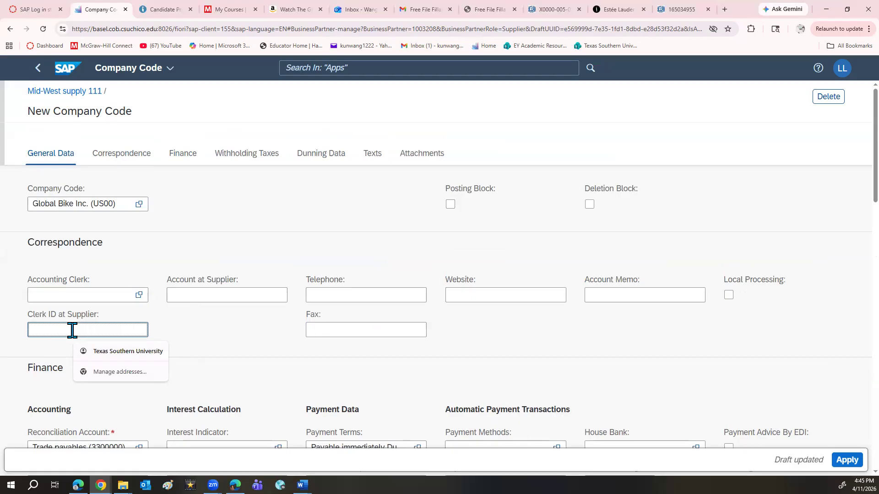
type("lea")
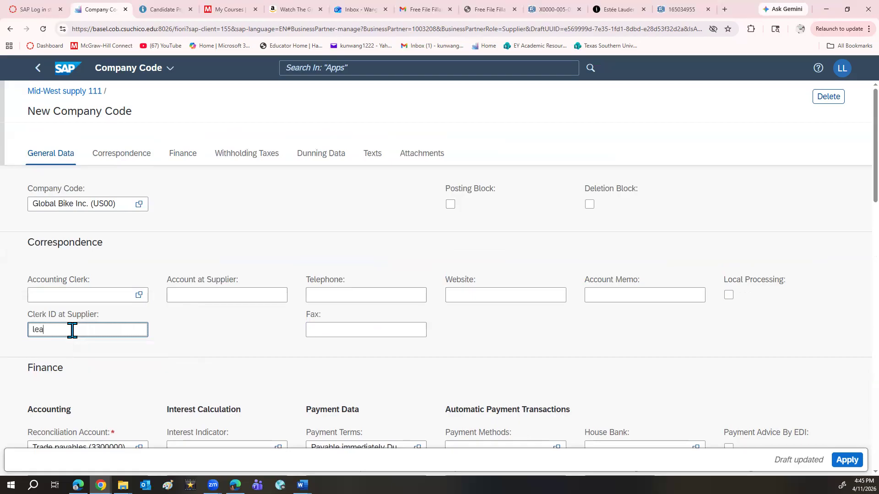
type("rn-111")
scroll(161, 357, "down", 3)
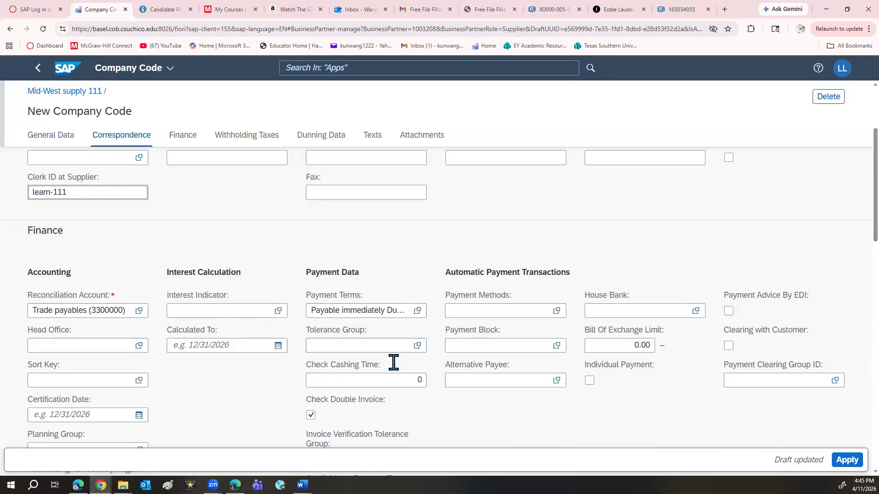
scroll(394, 363, "up", 3)
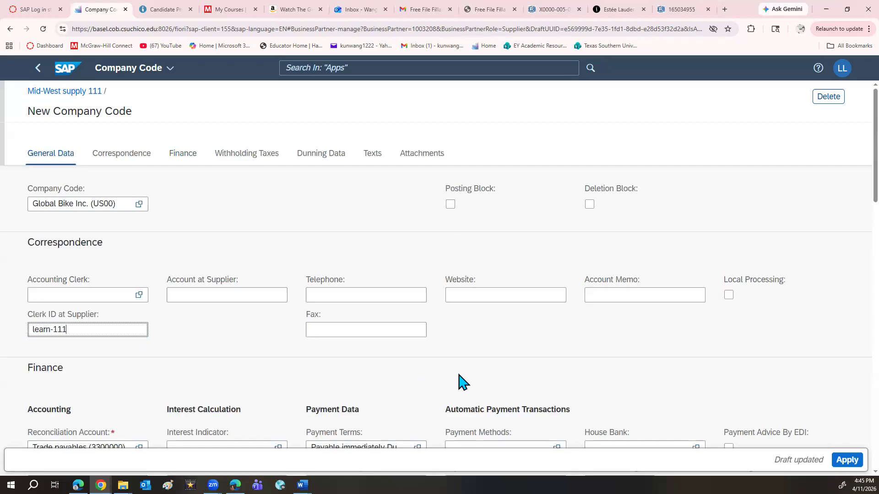
scroll(460, 381, "down", 5)
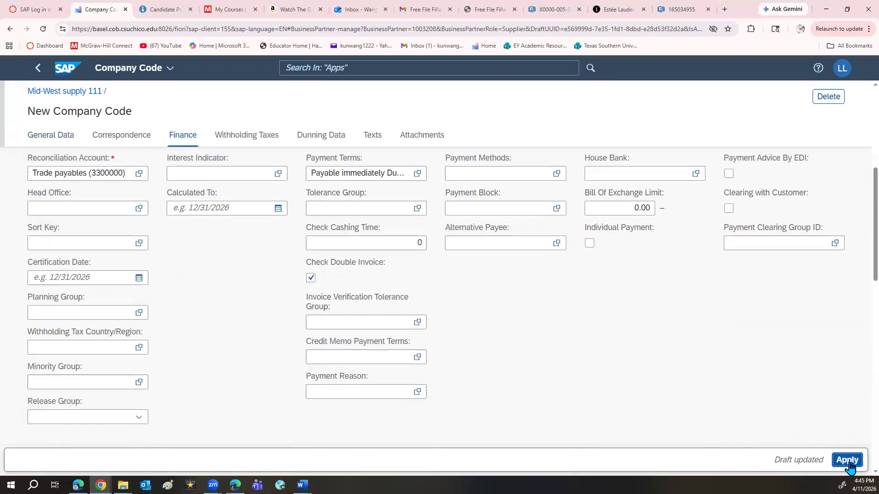
left_click(848, 460)
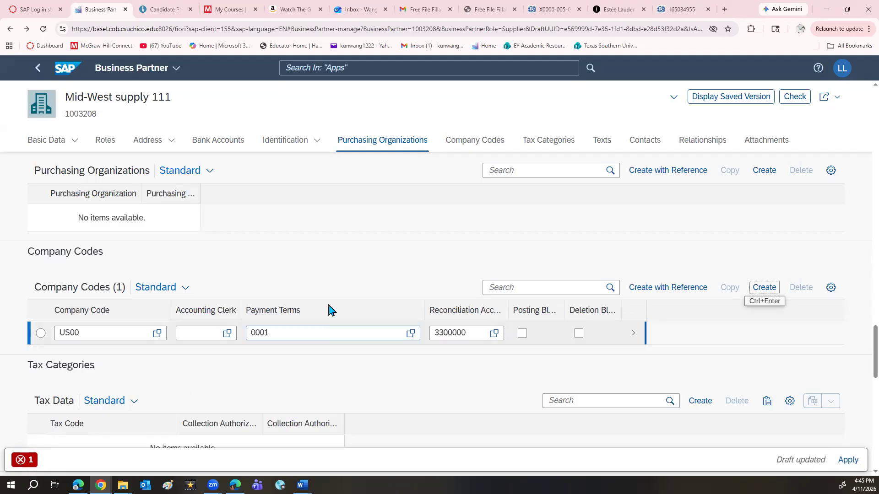
Step: Create a purchasing organization entry for Global Bike US (US00) with purchasing group North America (N00)
left_click(380, 146)
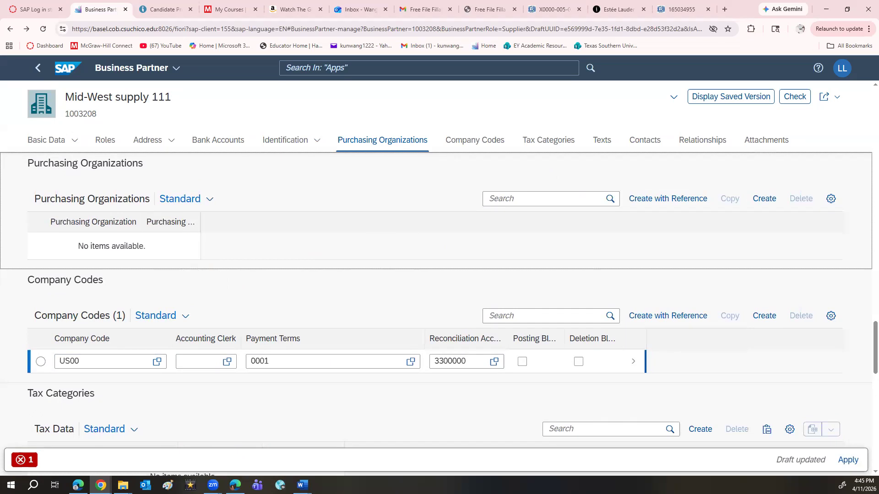
left_click(767, 200)
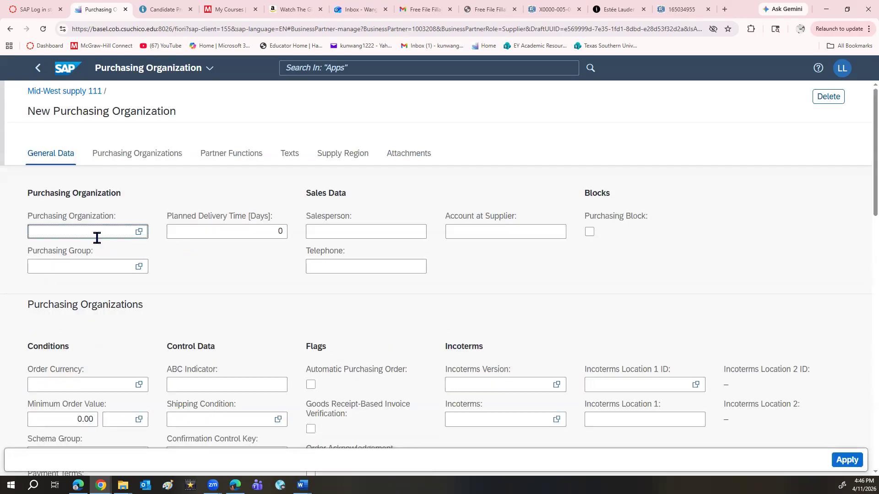
type("us00")
left_click(74, 288)
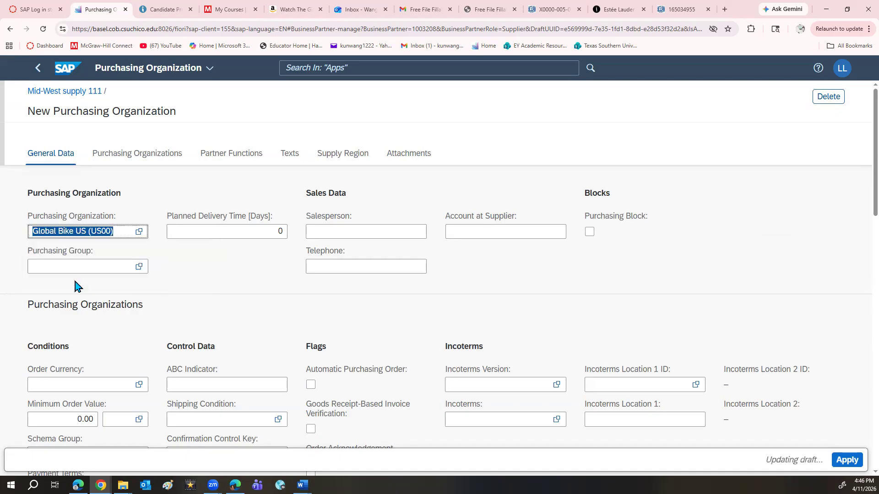
left_click(75, 270)
type("n")
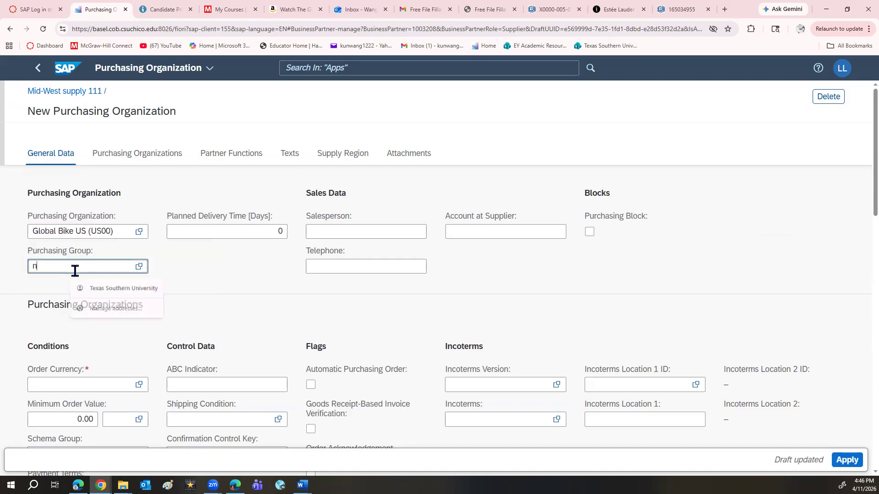
type("00")
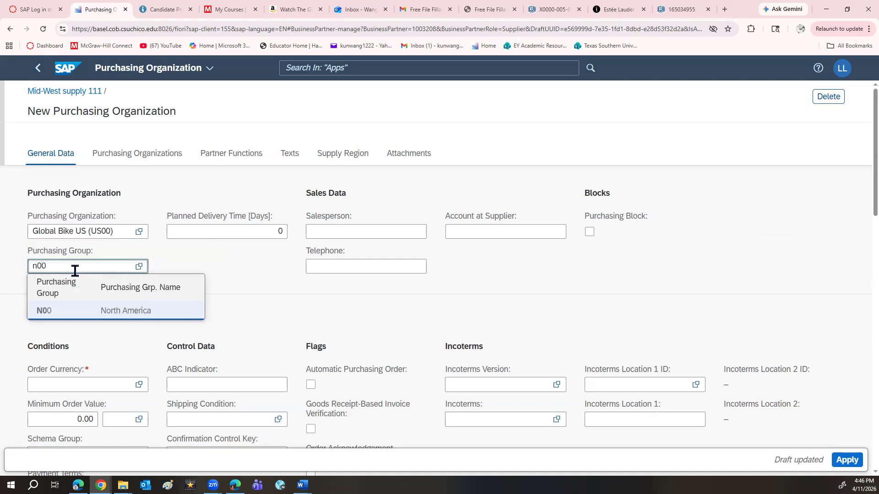
left_click(62, 315)
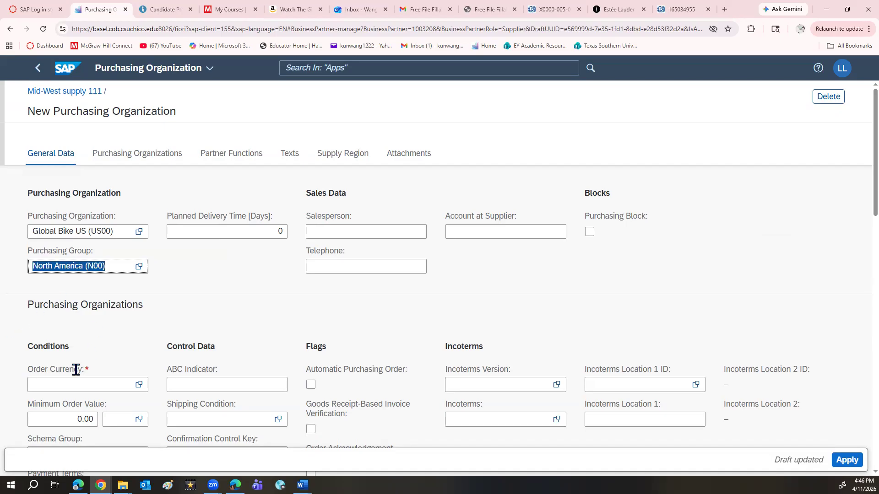
Step: Set the purchasing organization's order currency to USD, (Internal) United States Dollar (5 Dec.), and its payment terms to Payable immediately Due net
left_click(65, 389)
type("usd")
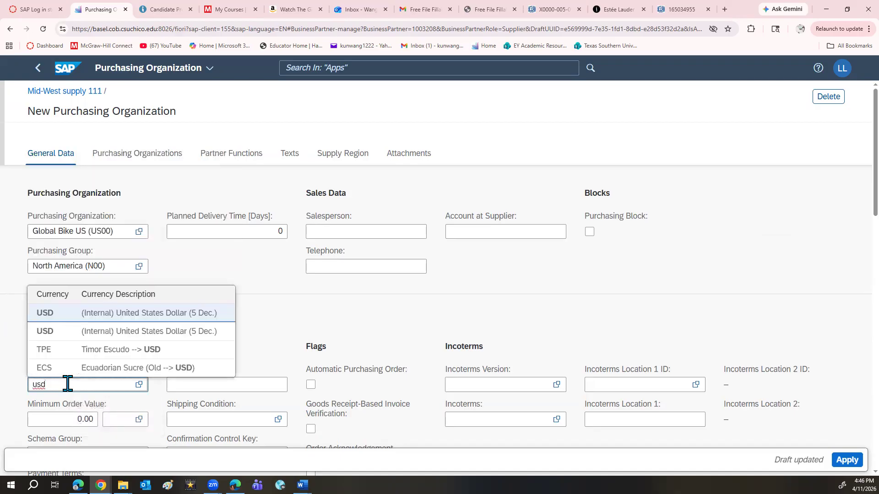
left_click(87, 337)
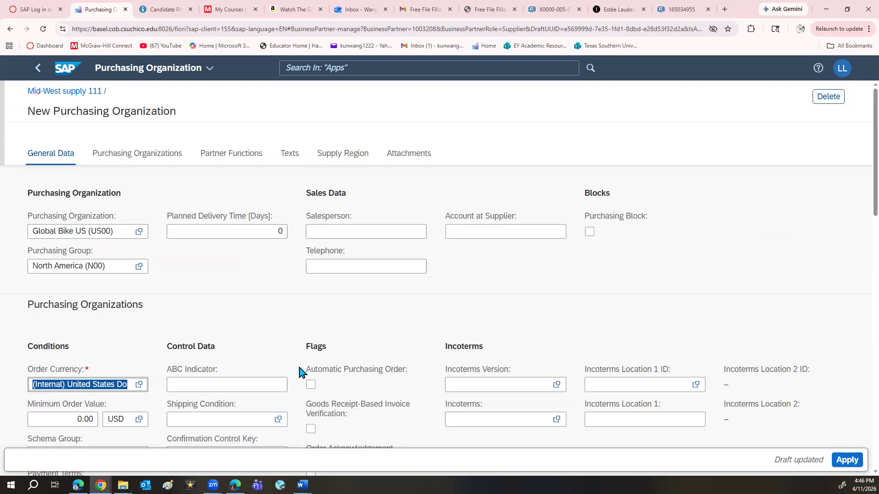
scroll(221, 369, "down", 3)
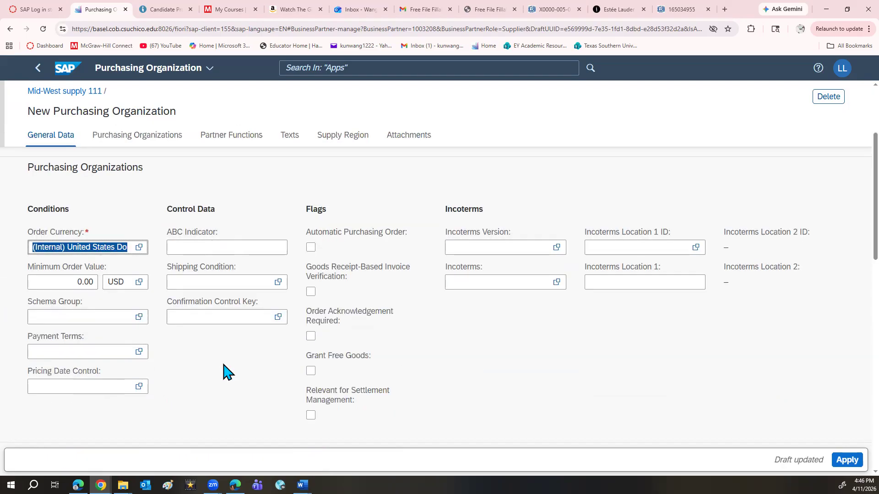
left_click(138, 351)
left_click(304, 215)
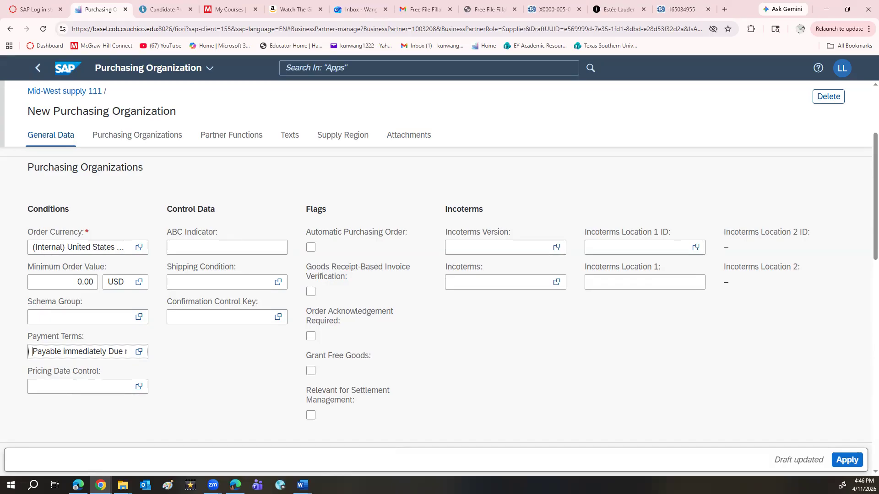
Step: Add a partner function with partner role VN to the purchasing organization and apply the entry
left_click(217, 137)
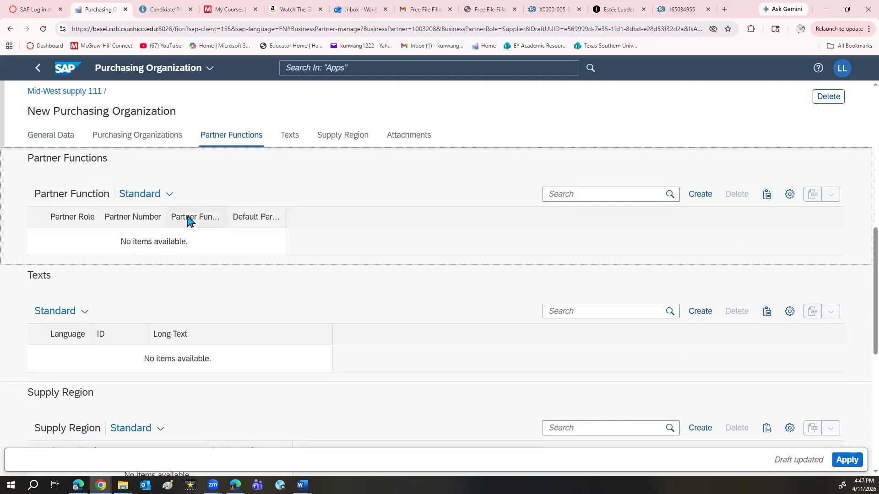
left_click(701, 196)
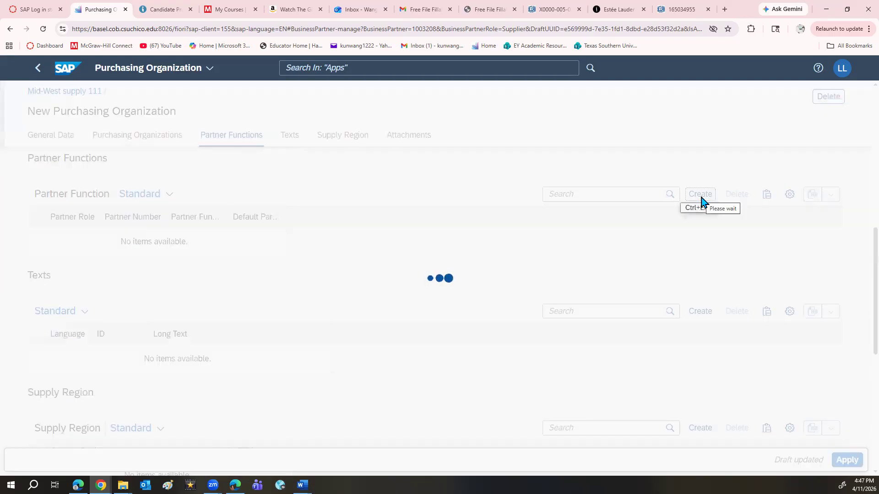
left_click(73, 236)
type("vn")
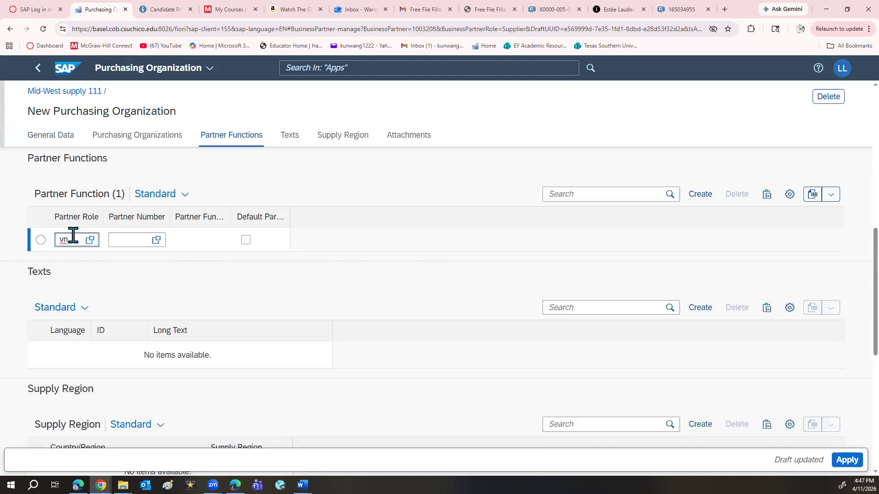
key("Return")
left_click(842, 462)
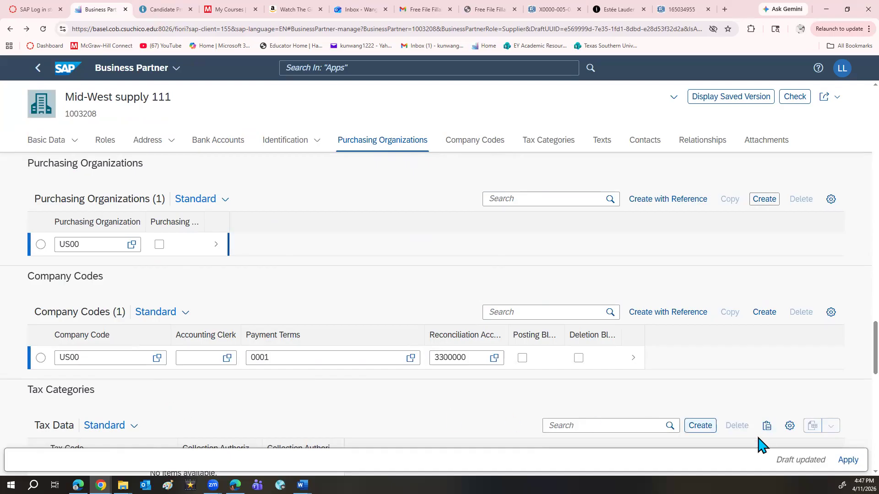
Step: Apply the supplier role data and save the business partner, returning to the Materials Management page
left_click(848, 460)
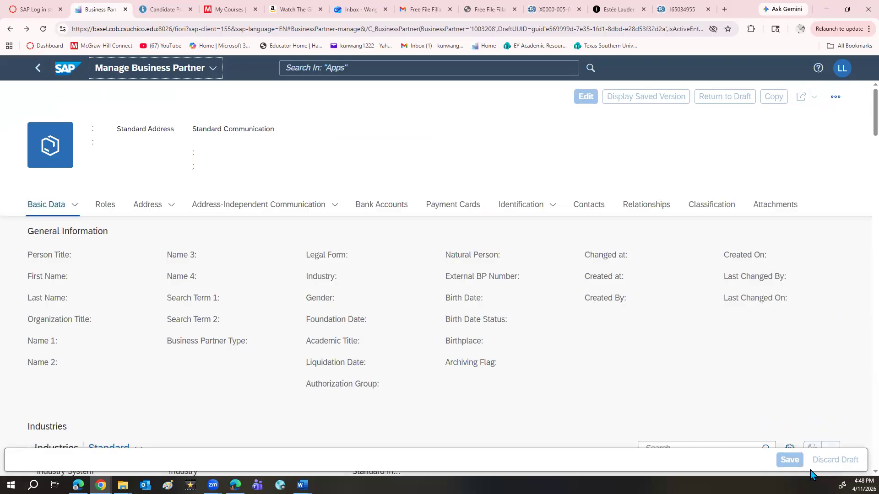
scroll(799, 457, "down", 10)
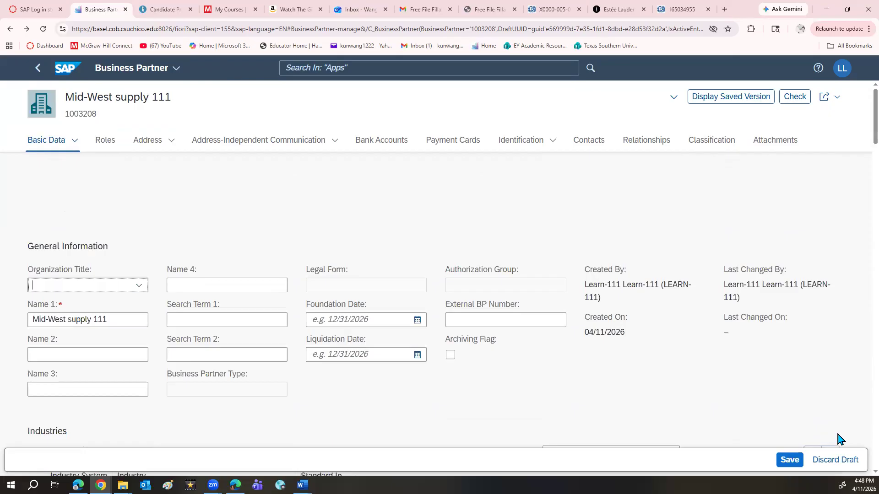
left_click(788, 461)
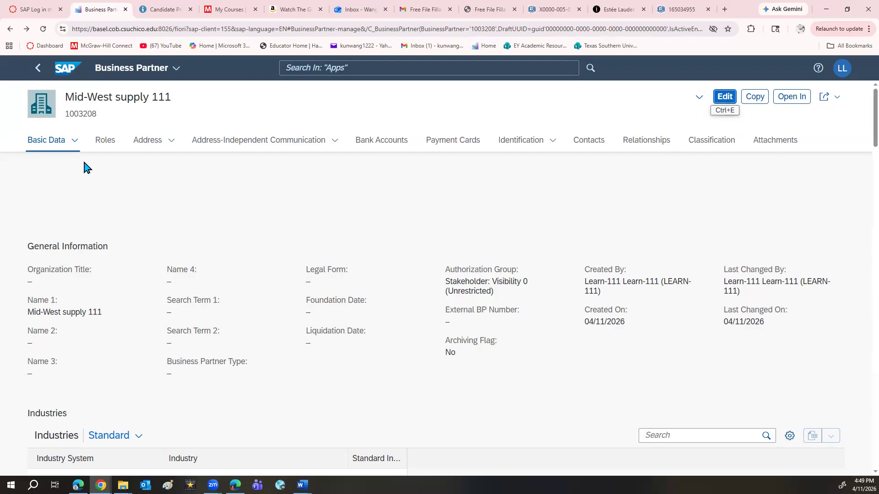
left_click(134, 69)
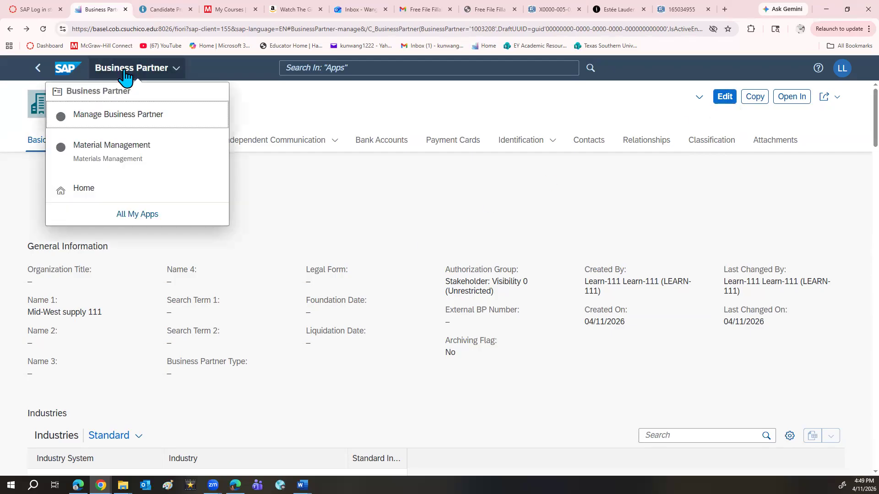
left_click(104, 145)
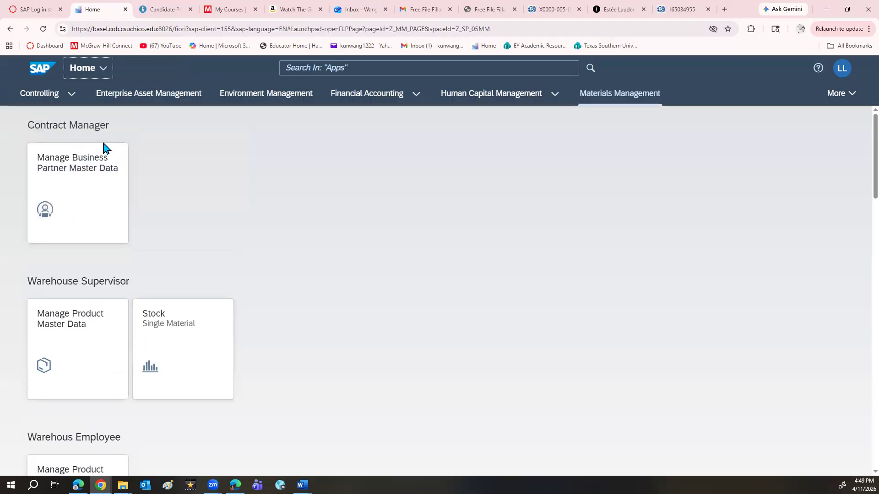